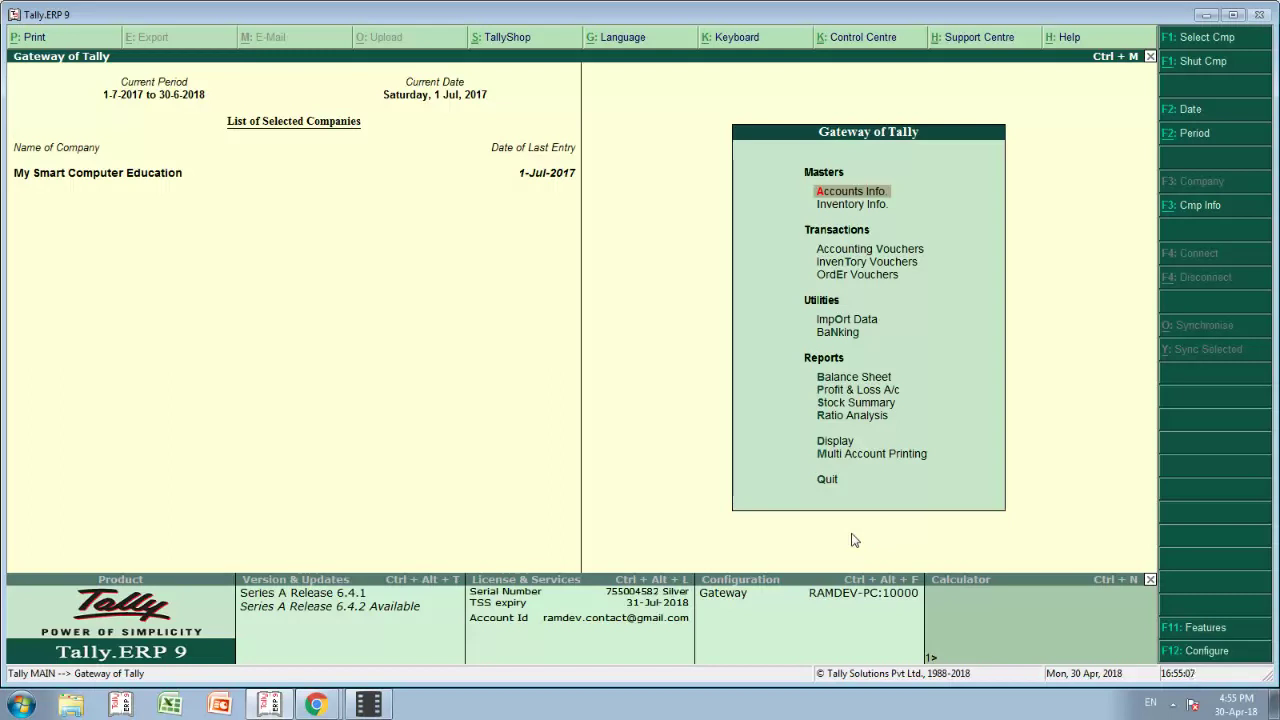
Step: Open the July sales vouchers from Display > Account Books > Sales Register
{"action": "key", "text": "Down"}
{"action": "key", "text": "Down"}
{"action": "key", "text": "Up"}
{"action": "key", "text": "Up"}
{"action": "key", "text": "Down"}
{"action": "key", "text": "Down"}
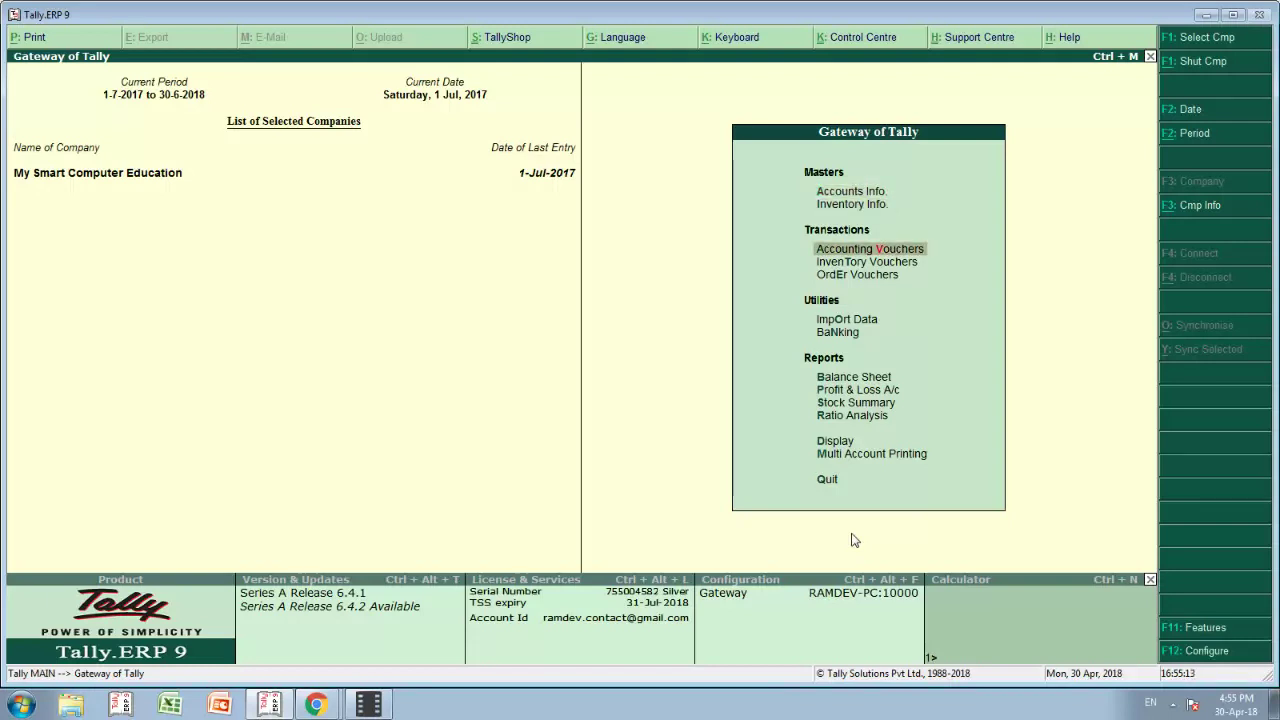
{"action": "key", "text": "Down"}
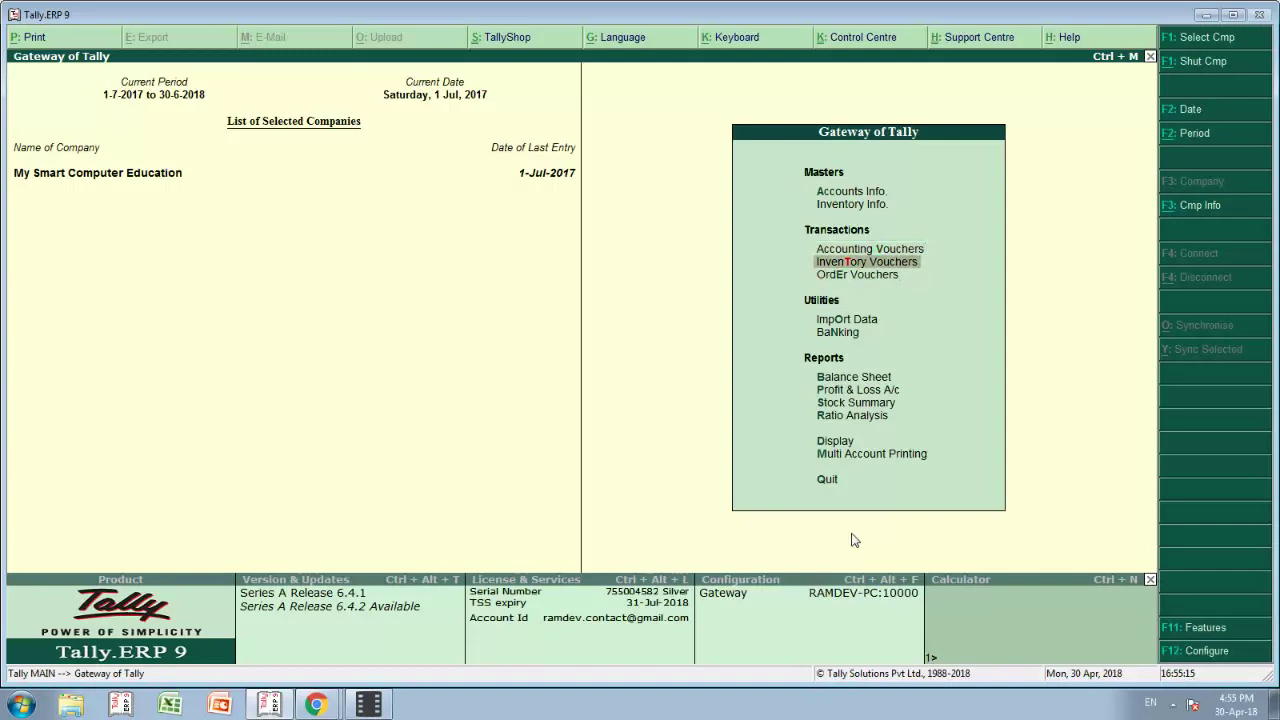
{"action": "key", "text": "d"}
{"action": "key", "text": "s"}
{"action": "key", "text": "Return"}
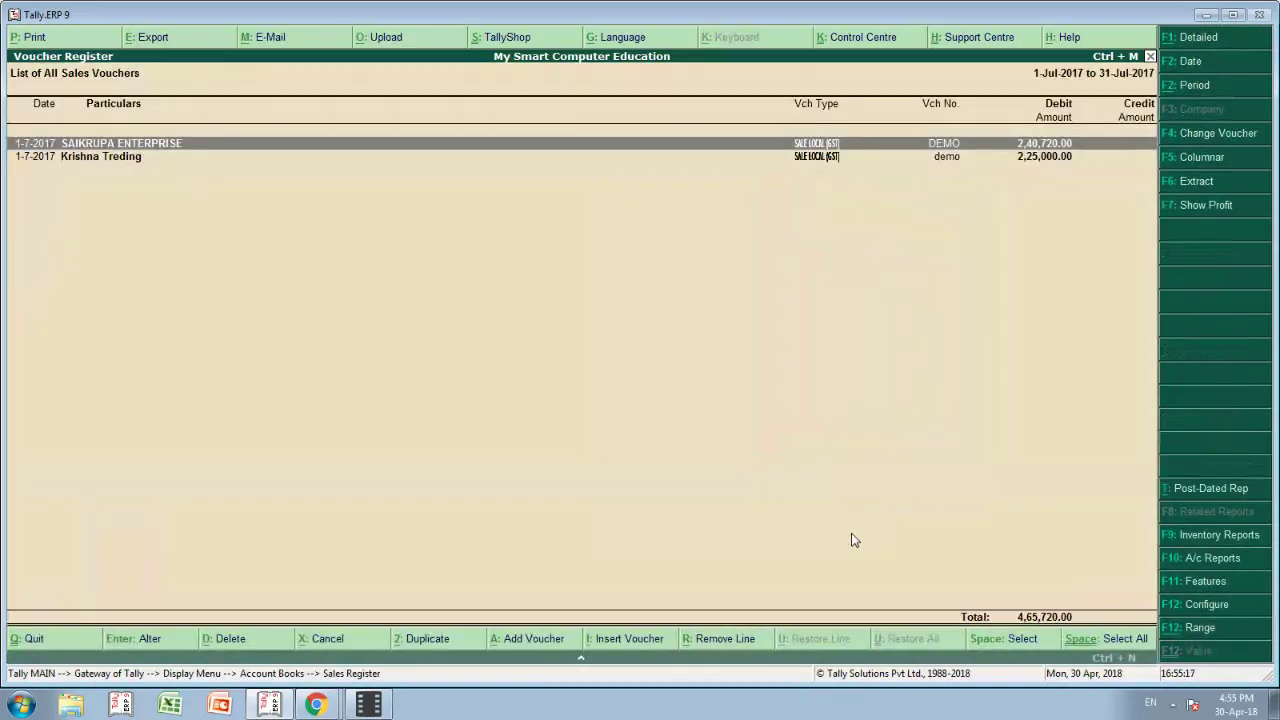
Step: Open the SAIKRUPA ENTERPRISE voucher (12 NOS Samsung Mobile, 2,40,720.00) for alteration
{"action": "key", "text": "Down"}
{"action": "key", "text": "Up"}
{"action": "key", "text": "Down"}
{"action": "key", "text": "Up"}
{"action": "key", "text": "Return"}
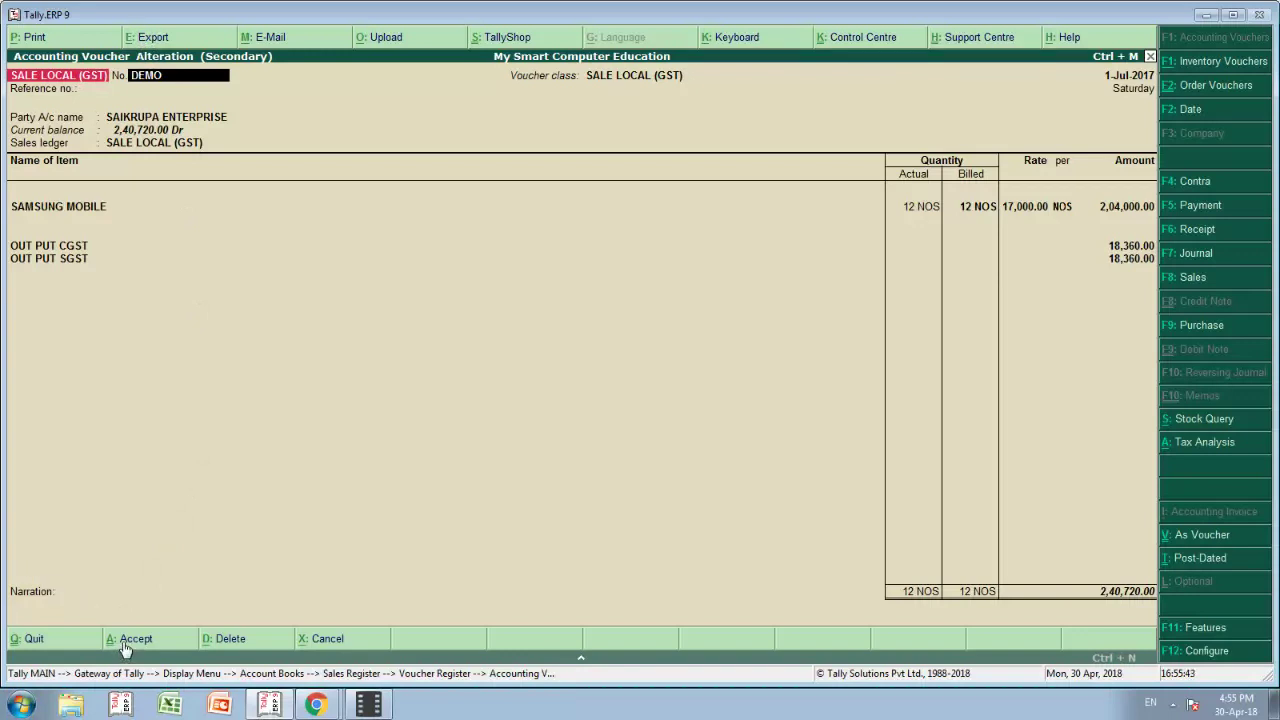
Step: Export the SAIKRUPA voucher as A4 portrait PDF Accounting Voucher.pdf on D:, overwriting the old file
{"action": "key", "text": "alt+e"}
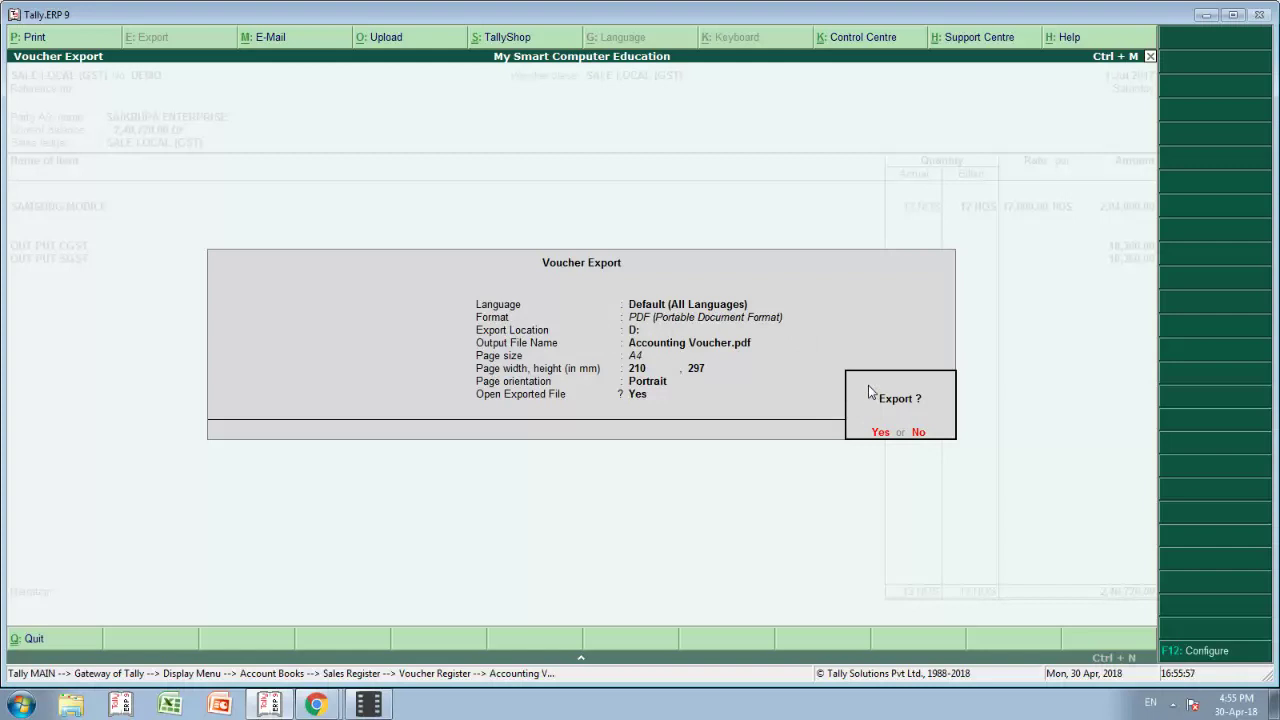
{"action": "key", "text": "n"}
{"action": "key", "text": "Return"}
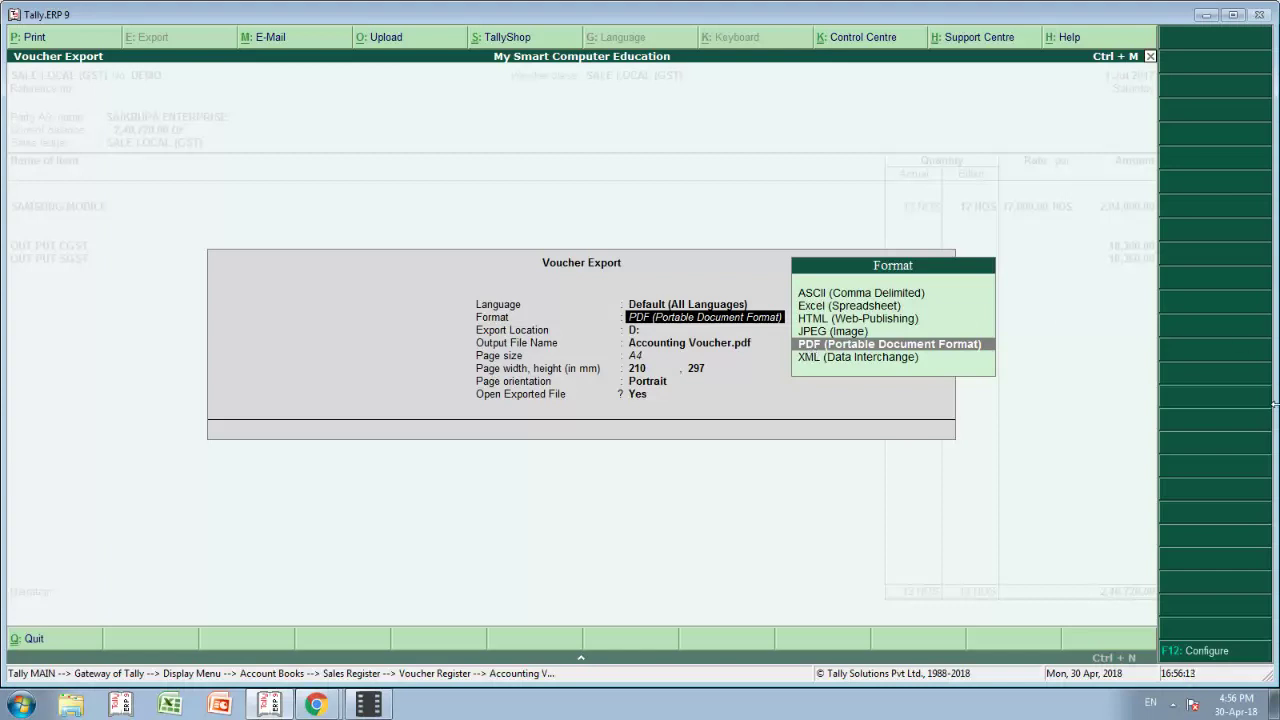
{"action": "key", "text": "Return"}
{"action": "key", "text": "Return"}
{"action": "key", "text": "Return"}
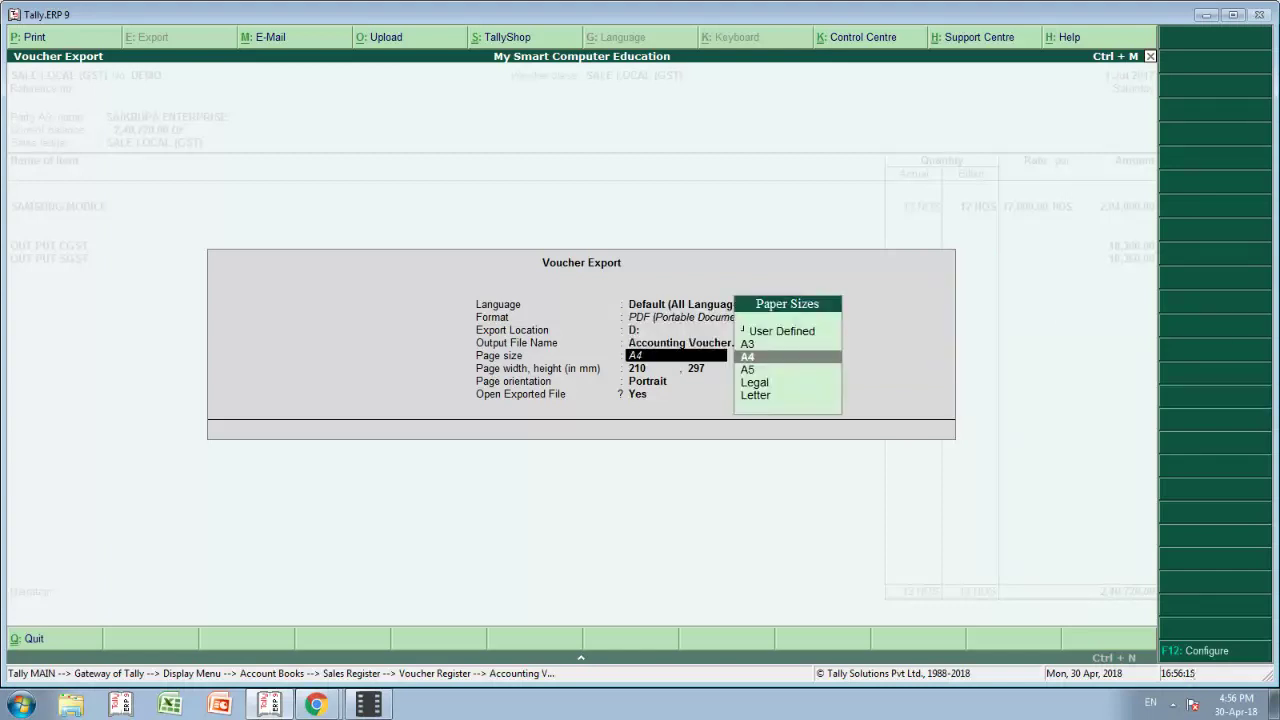
{"action": "key", "text": "Return"}
{"action": "key", "text": "Return"}
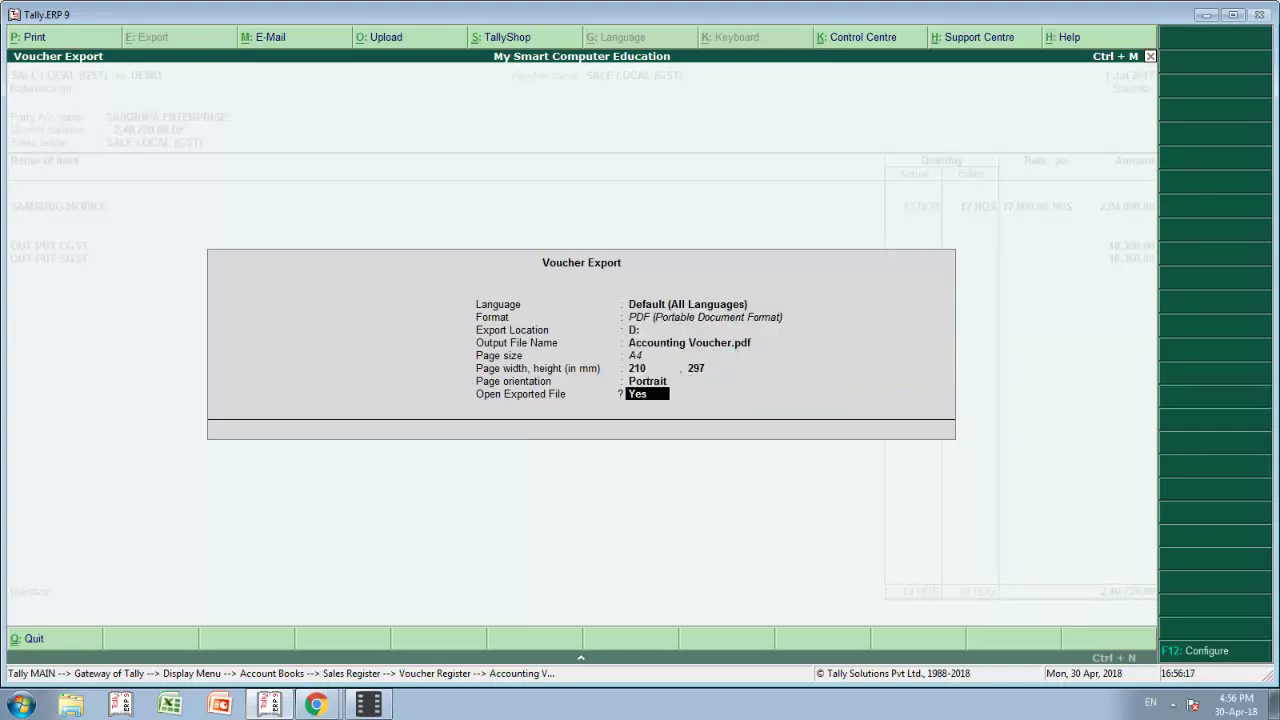
{"action": "key", "text": "Return"}
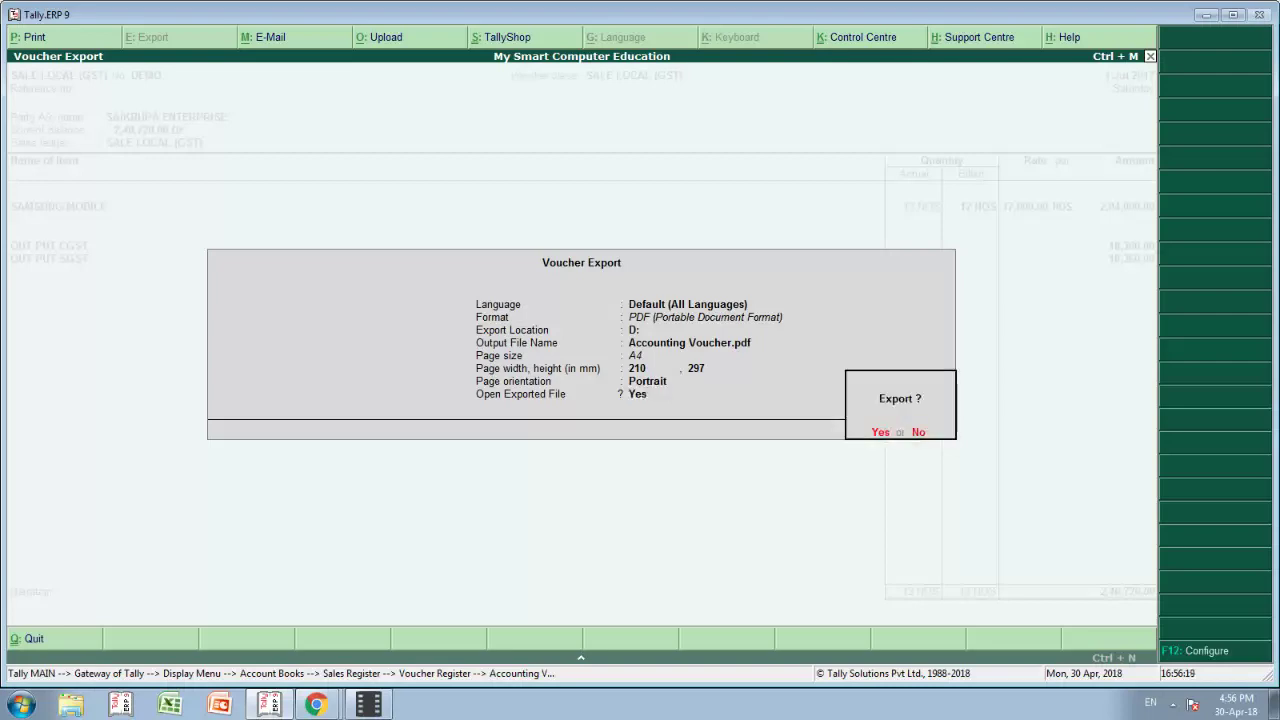
{"action": "key", "text": "Return"}
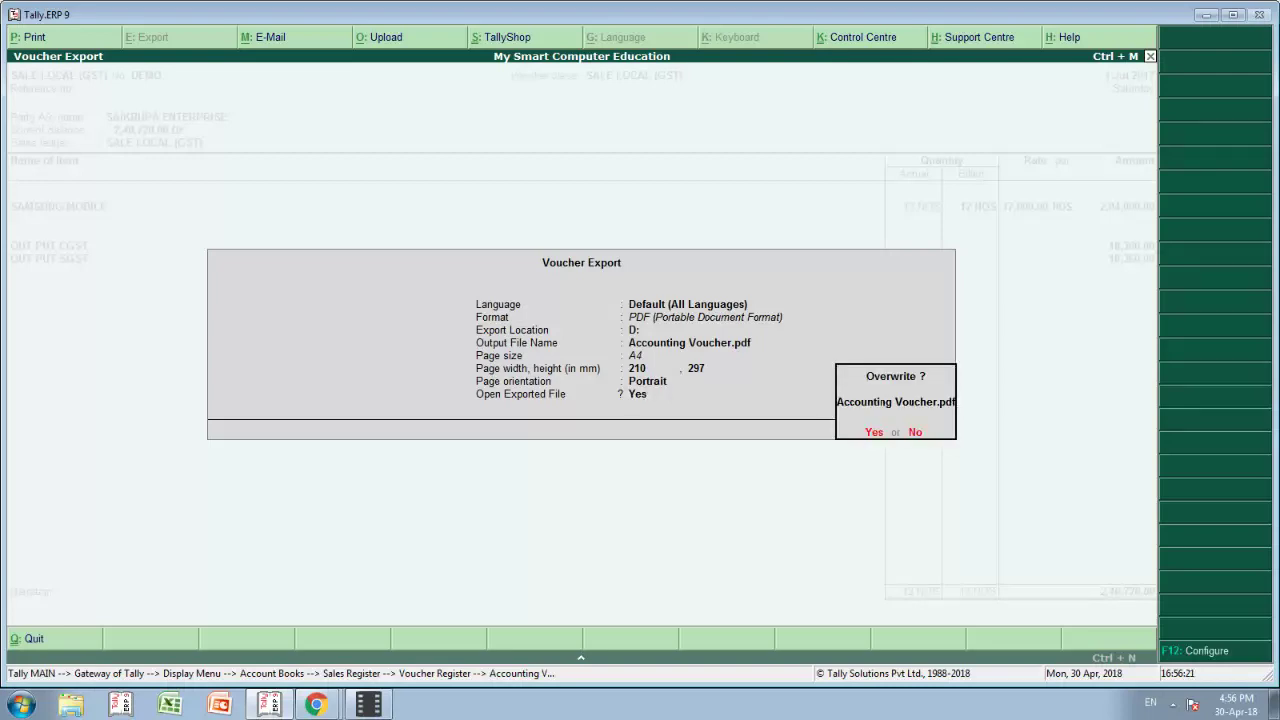
{"action": "key", "text": "Return"}
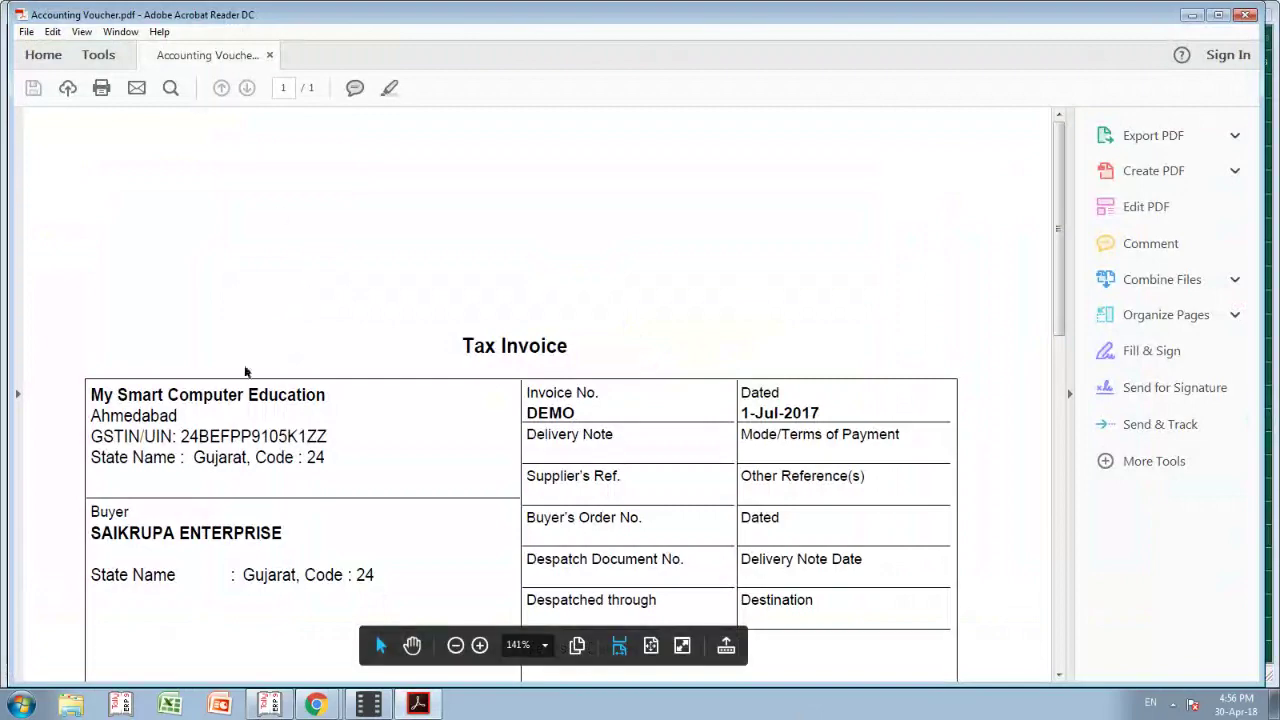
Step: Review the invoice and start saving a copy into the Desktop folder
{"action": "scroll", "coordinate": [89, 403], "scroll_direction": "down", "scroll_amount": 2}
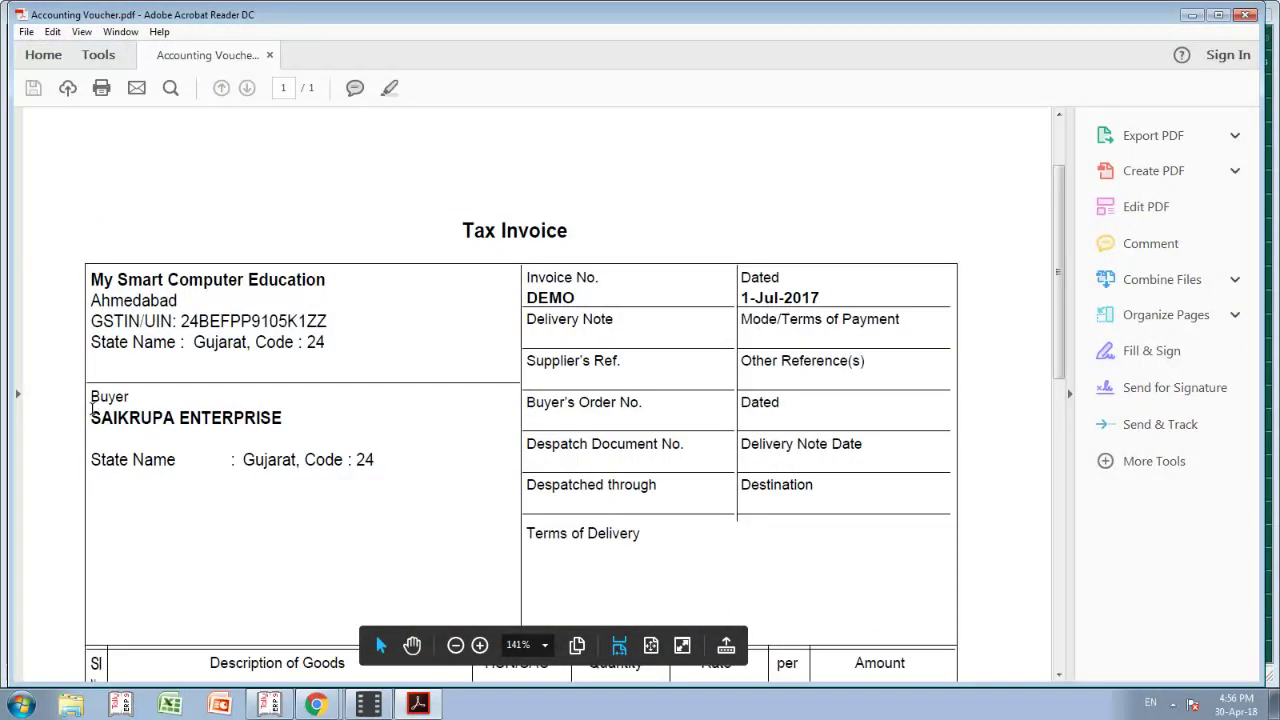
{"action": "scroll", "coordinate": [93, 415], "scroll_direction": "down", "scroll_amount": 4}
{"action": "scroll", "coordinate": [134, 451], "scroll_direction": "down", "scroll_amount": 3}
{"action": "scroll", "coordinate": [137, 449], "scroll_direction": "down", "scroll_amount": 3}
{"action": "scroll", "coordinate": [149, 431], "scroll_direction": "up", "scroll_amount": 3}
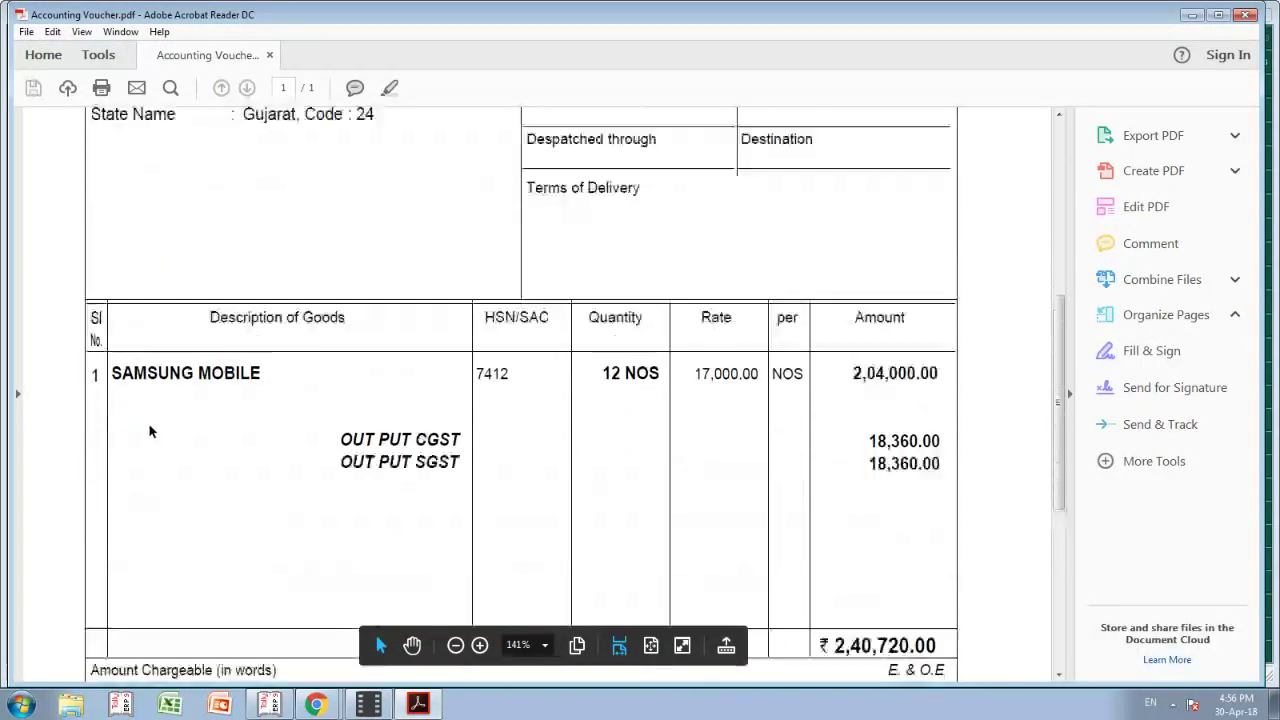
{"action": "scroll", "coordinate": [151, 428], "scroll_direction": "up", "scroll_amount": 3}
{"action": "scroll", "coordinate": [151, 425], "scroll_direction": "up", "scroll_amount": 3}
{"action": "left_click", "coordinate": [26, 31]}
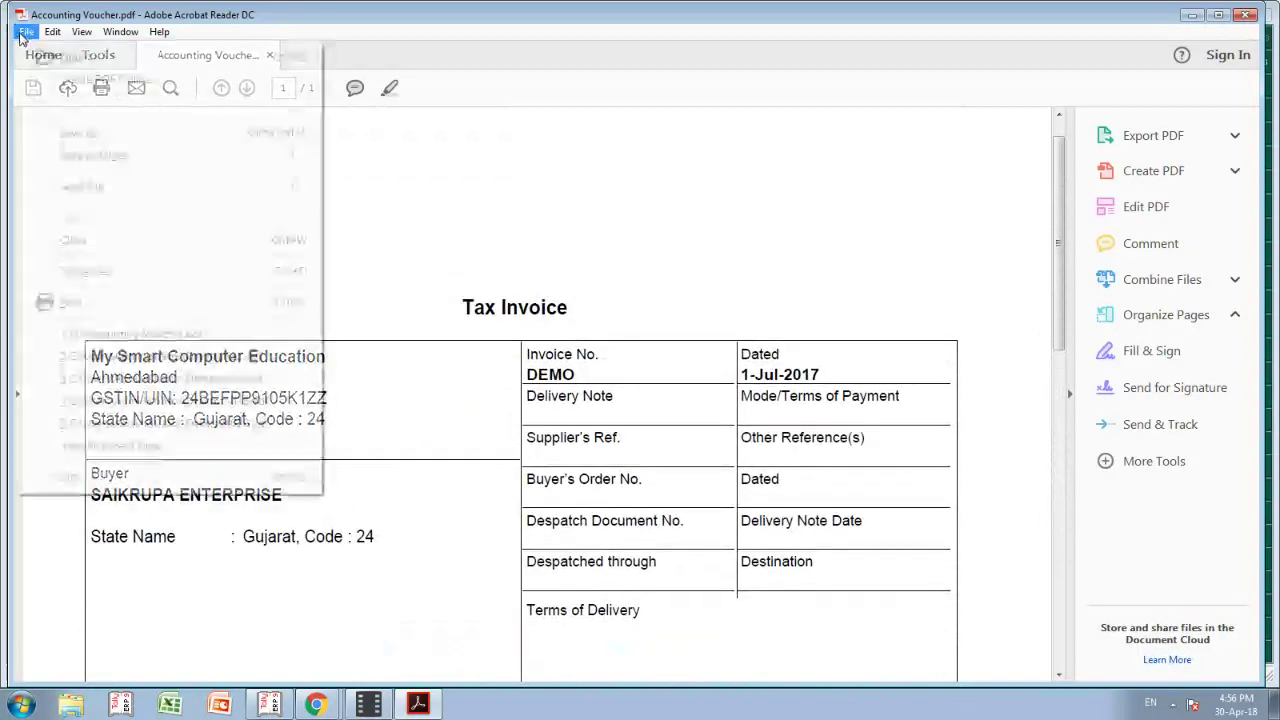
{"action": "left_click", "coordinate": [82, 133]}
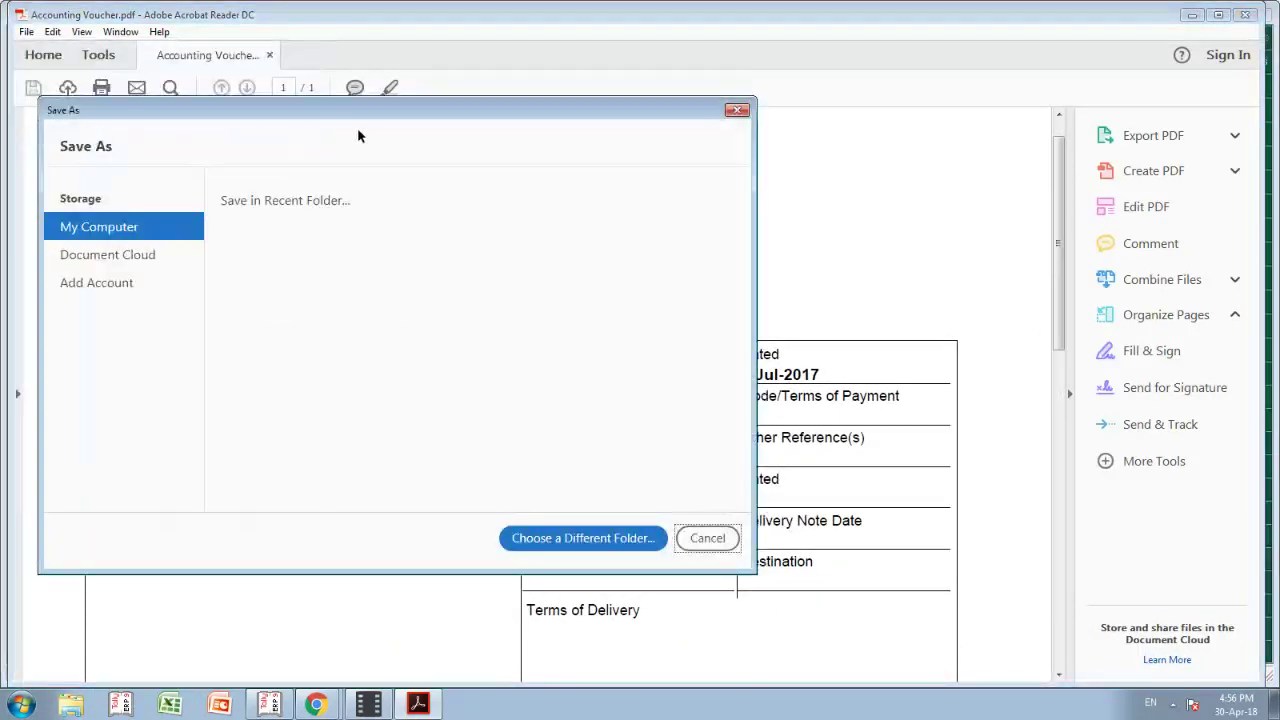
{"action": "left_click", "coordinate": [552, 538]}
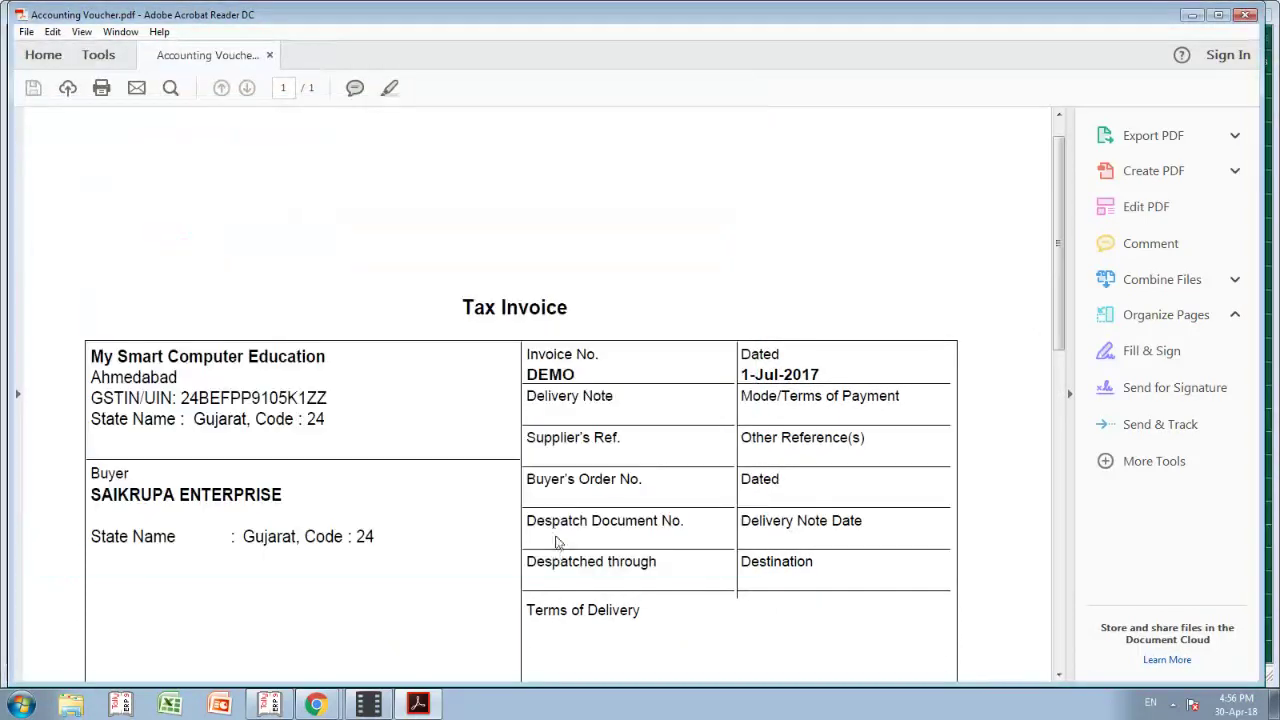
{"action": "left_click", "coordinate": [1078, 37]}
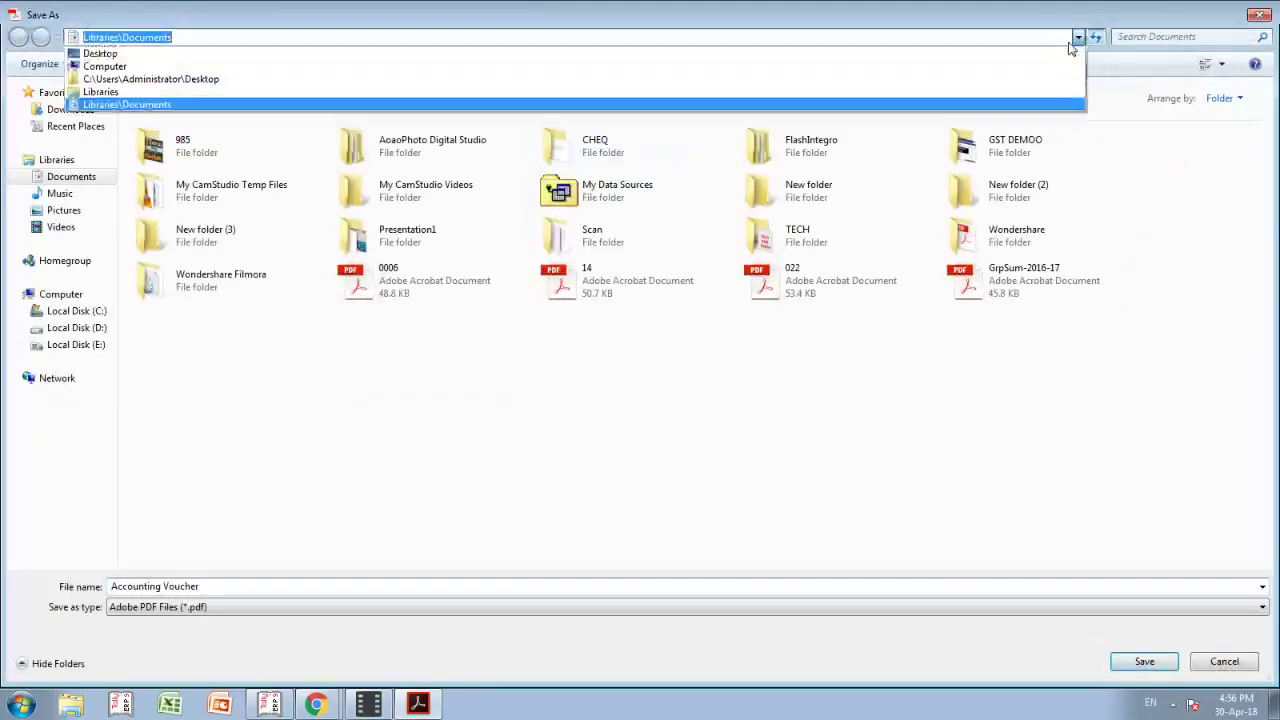
{"action": "left_click", "coordinate": [1067, 55]}
Step: Name the copy PDF -26, save it, and close Acrobat Reader
{"action": "triple_click", "coordinate": [226, 572]}
{"action": "key", "text": "BackSpace"}
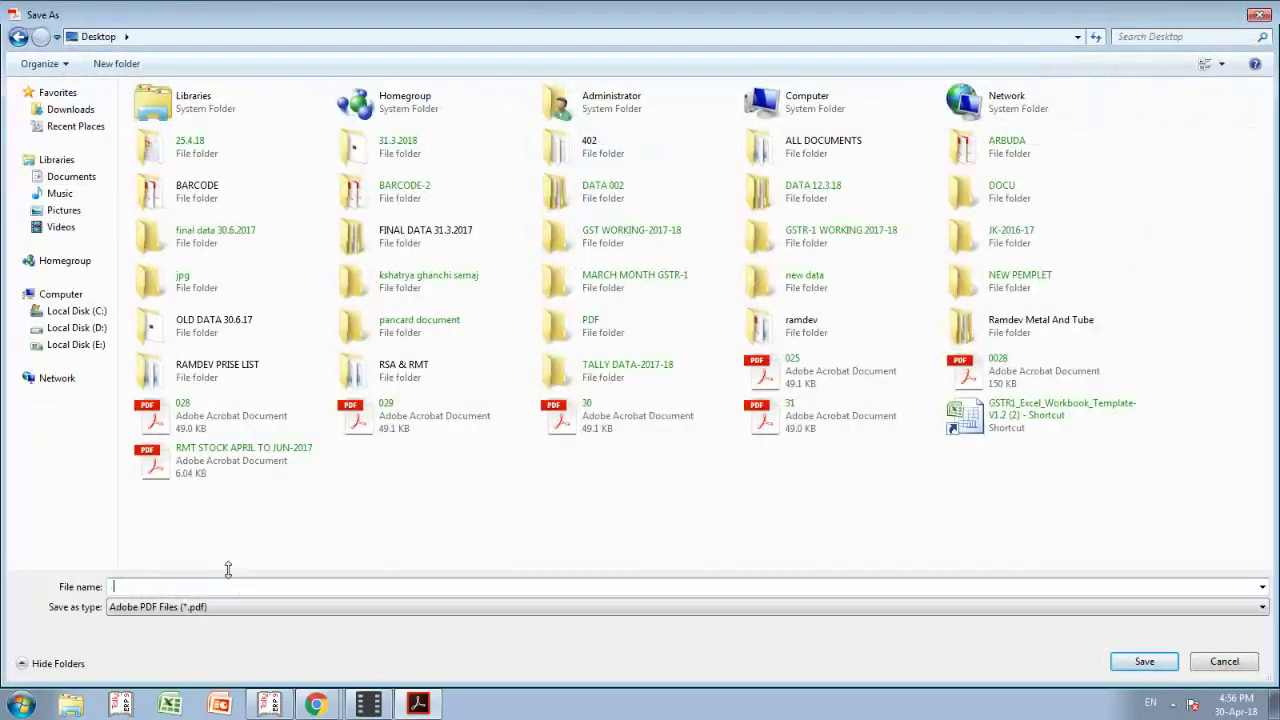
{"action": "type", "text": "PDF"}
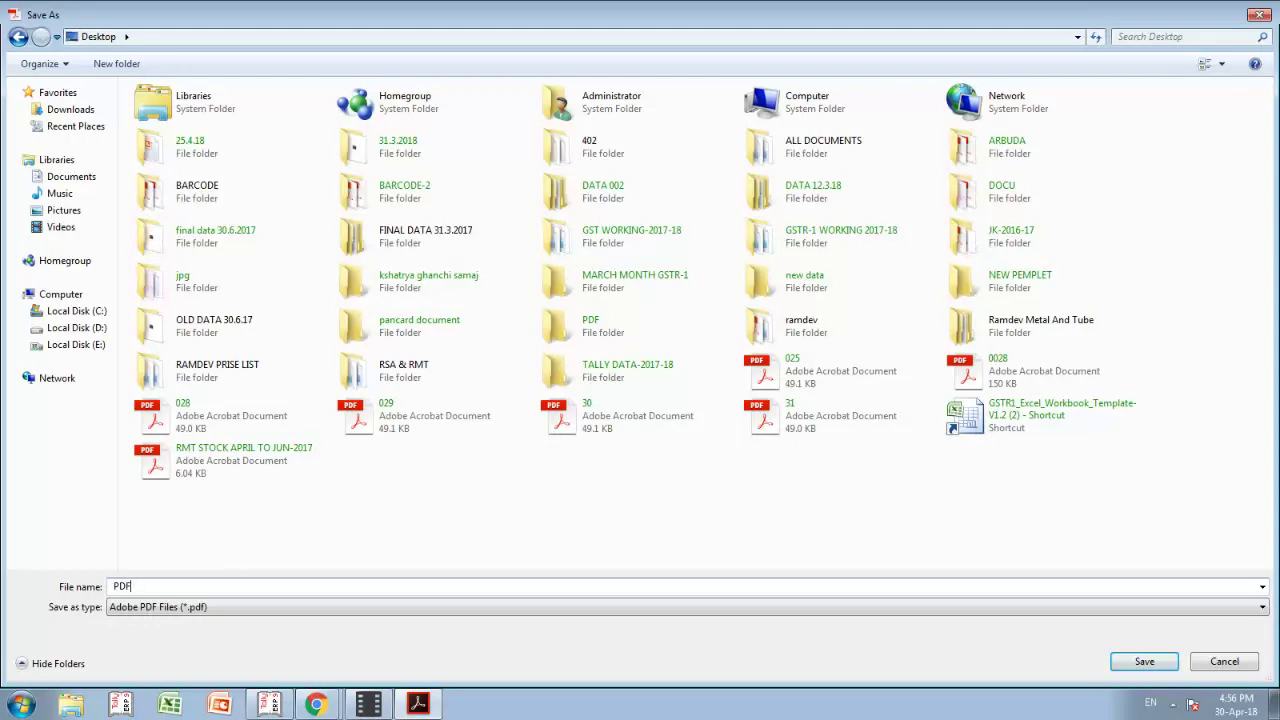
{"action": "type", "text": " -26"}
{"action": "key", "text": "Return"}
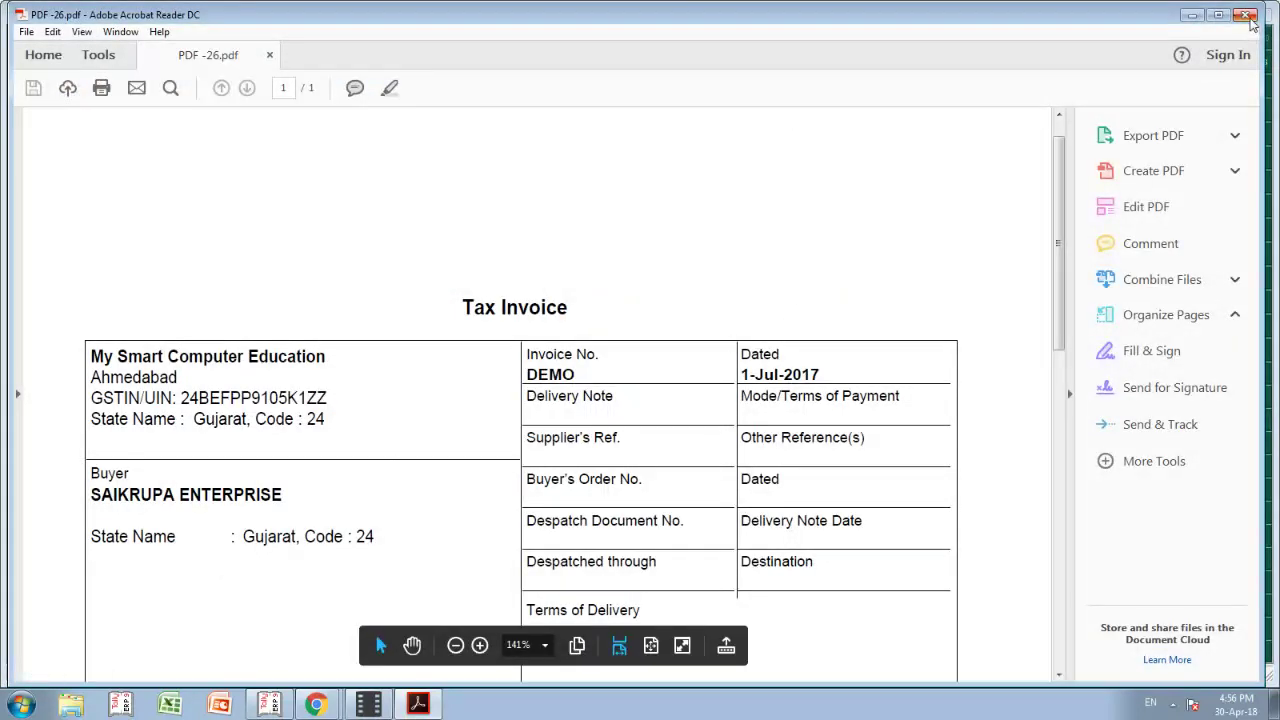
{"action": "left_click", "coordinate": [1247, 15]}
Step: Minimize the open windows and open PDF -26.pdf from the Desktop
{"action": "left_click", "coordinate": [1212, 12]}
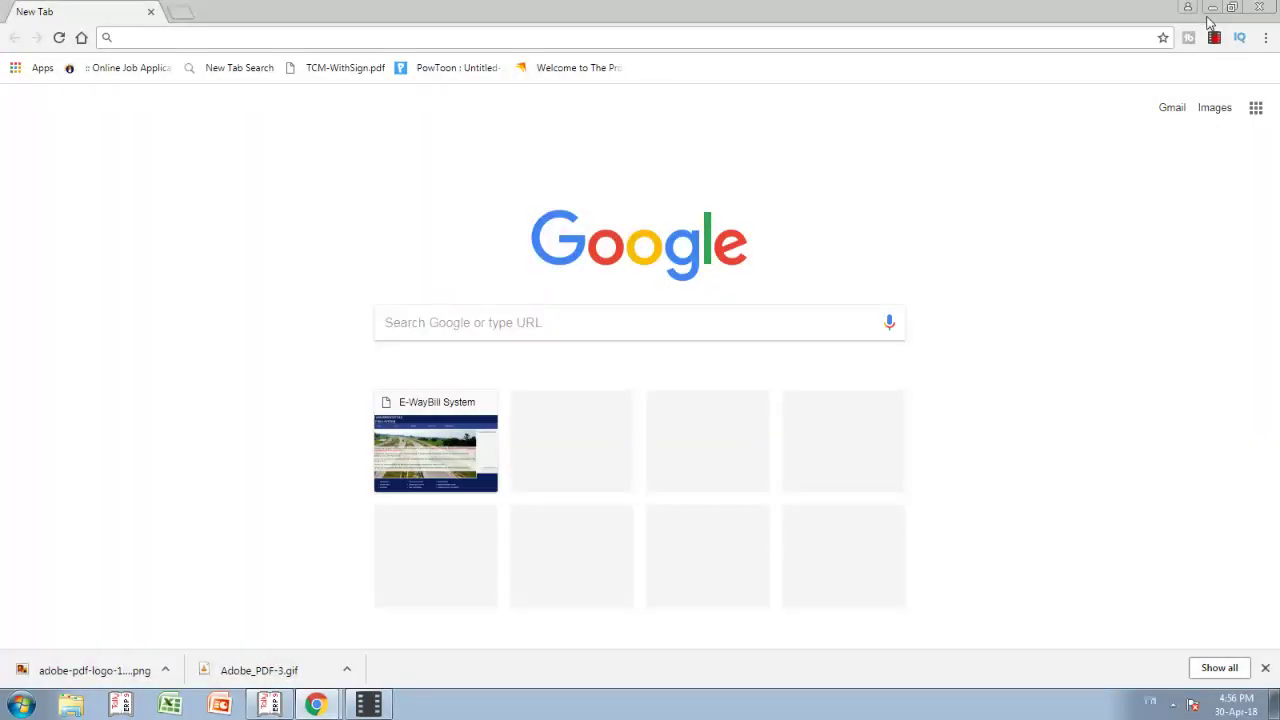
{"action": "left_click", "coordinate": [1213, 12]}
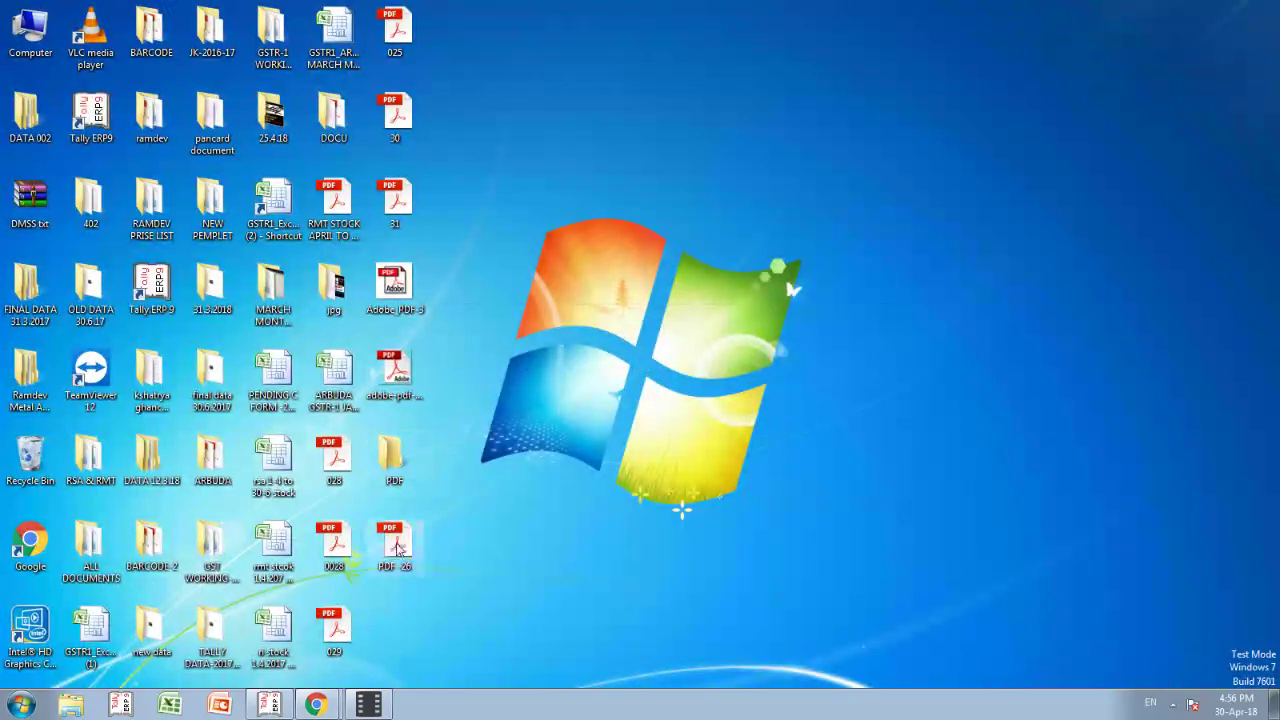
{"action": "left_click", "coordinate": [397, 548]}
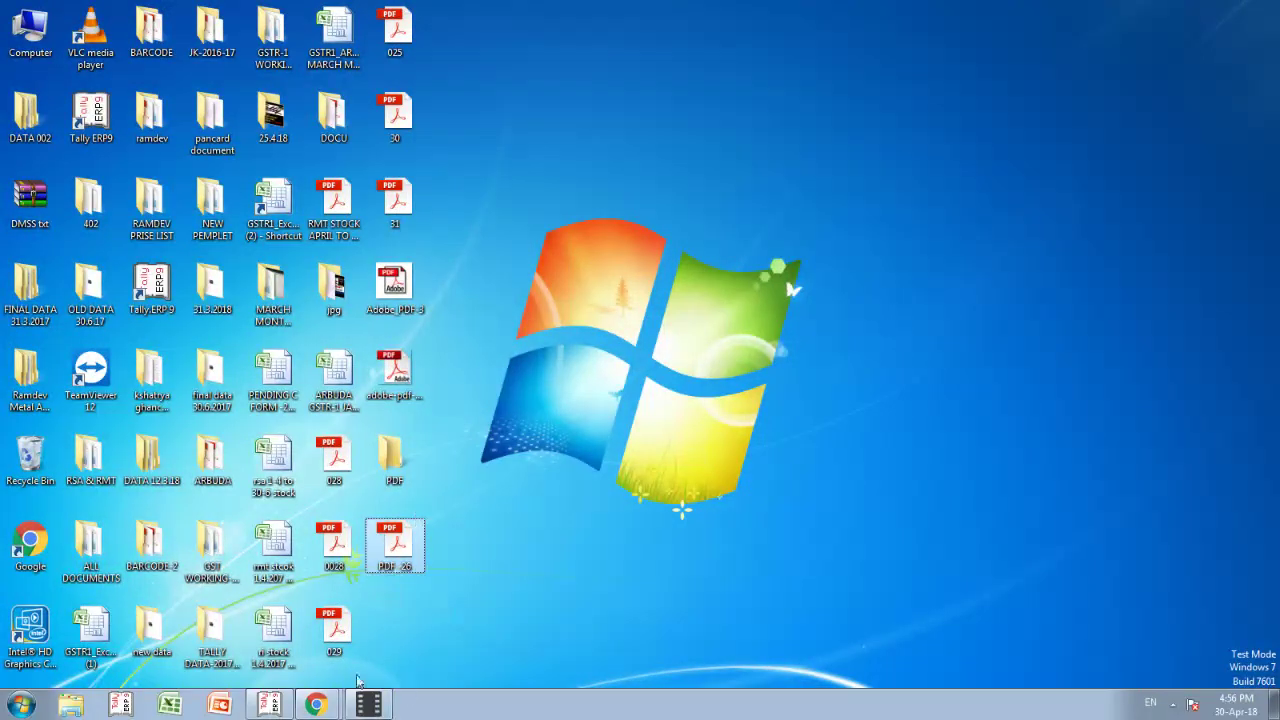
{"action": "double_click", "coordinate": [420, 568]}
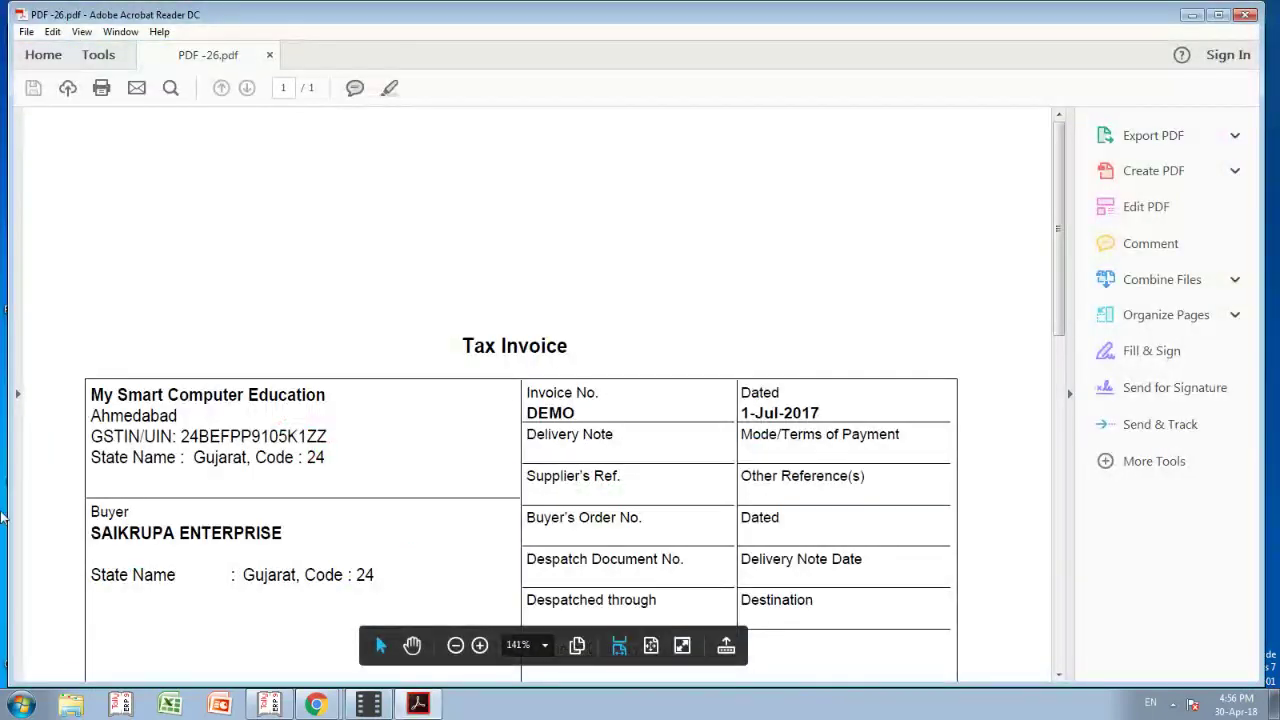
Step: Look through the saved invoice, close it, and return to Tally's DEMO voucher
{"action": "scroll", "coordinate": [247, 459], "scroll_direction": "down", "scroll_amount": 3}
{"action": "scroll", "coordinate": [247, 459], "scroll_direction": "down", "scroll_amount": 3}
{"action": "scroll", "coordinate": [247, 459], "scroll_direction": "down", "scroll_amount": 3}
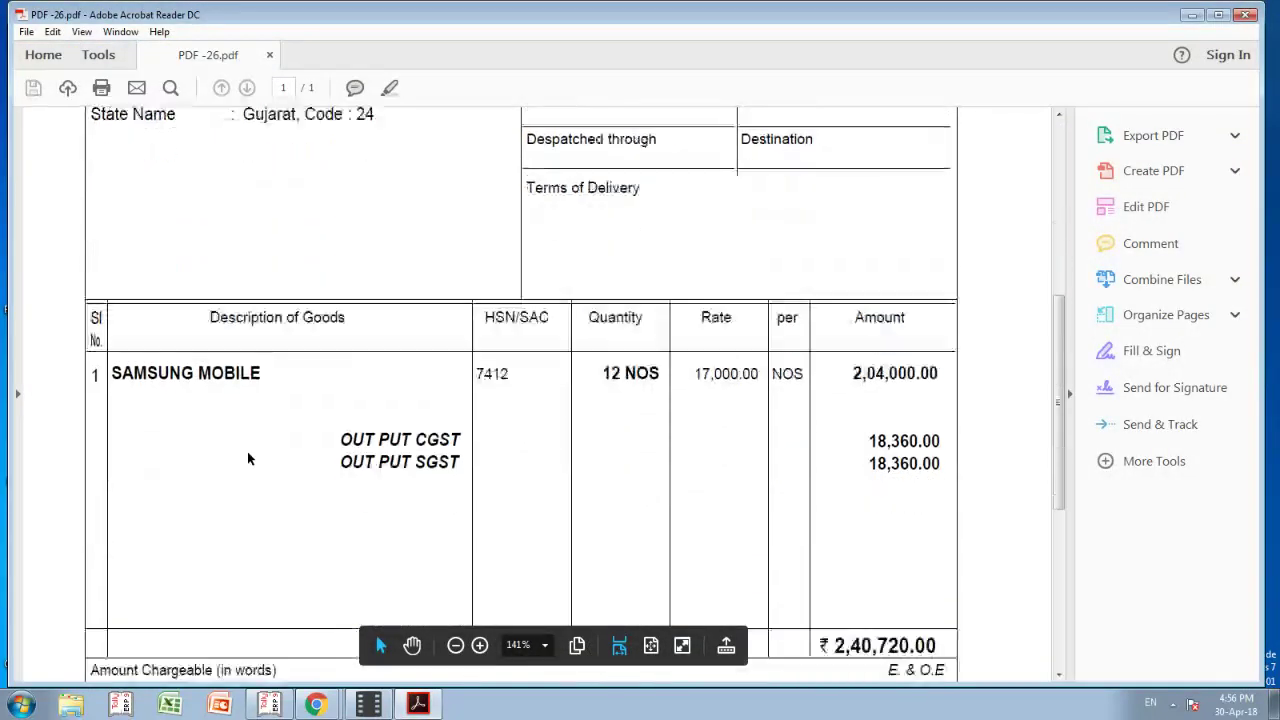
{"action": "scroll", "coordinate": [247, 446], "scroll_direction": "down", "scroll_amount": 5}
{"action": "scroll", "coordinate": [247, 446], "scroll_direction": "down", "scroll_amount": 3}
{"action": "scroll", "coordinate": [294, 457], "scroll_direction": "up", "scroll_amount": 5}
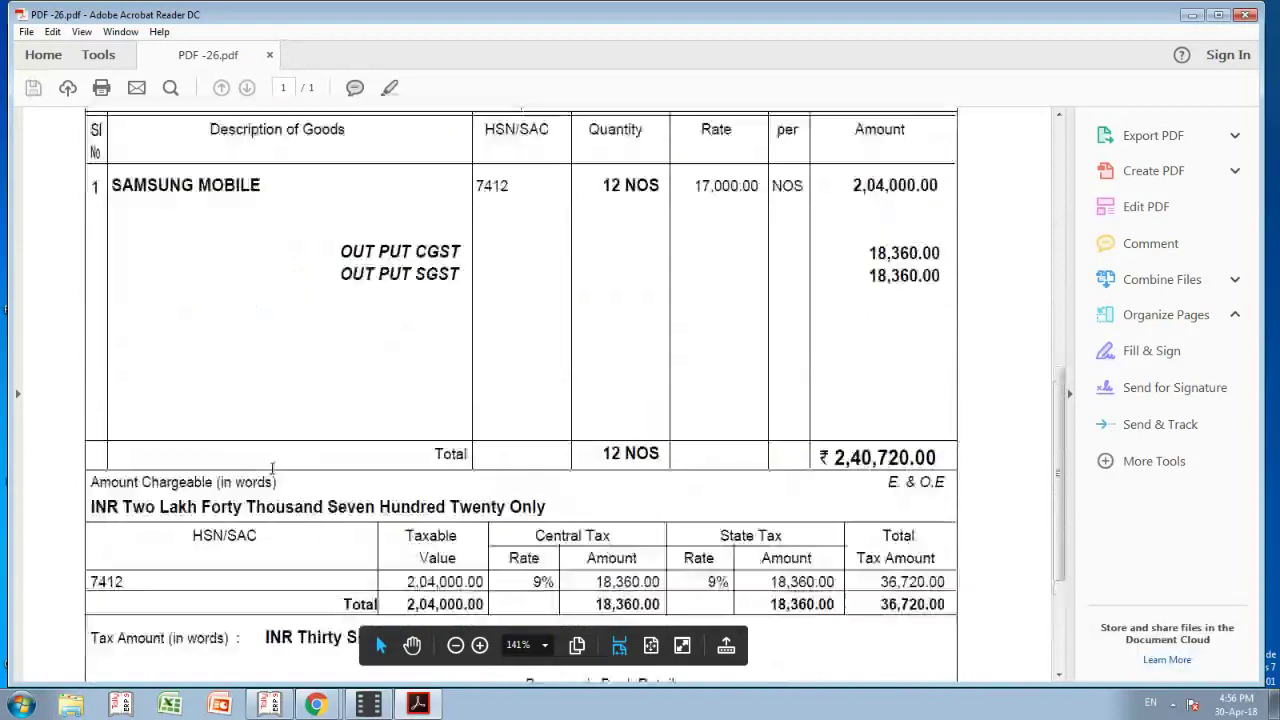
{"action": "scroll", "coordinate": [294, 457], "scroll_direction": "up", "scroll_amount": 3}
{"action": "scroll", "coordinate": [294, 457], "scroll_direction": "up", "scroll_amount": 3}
{"action": "scroll", "coordinate": [306, 489], "scroll_direction": "up", "scroll_amount": 5}
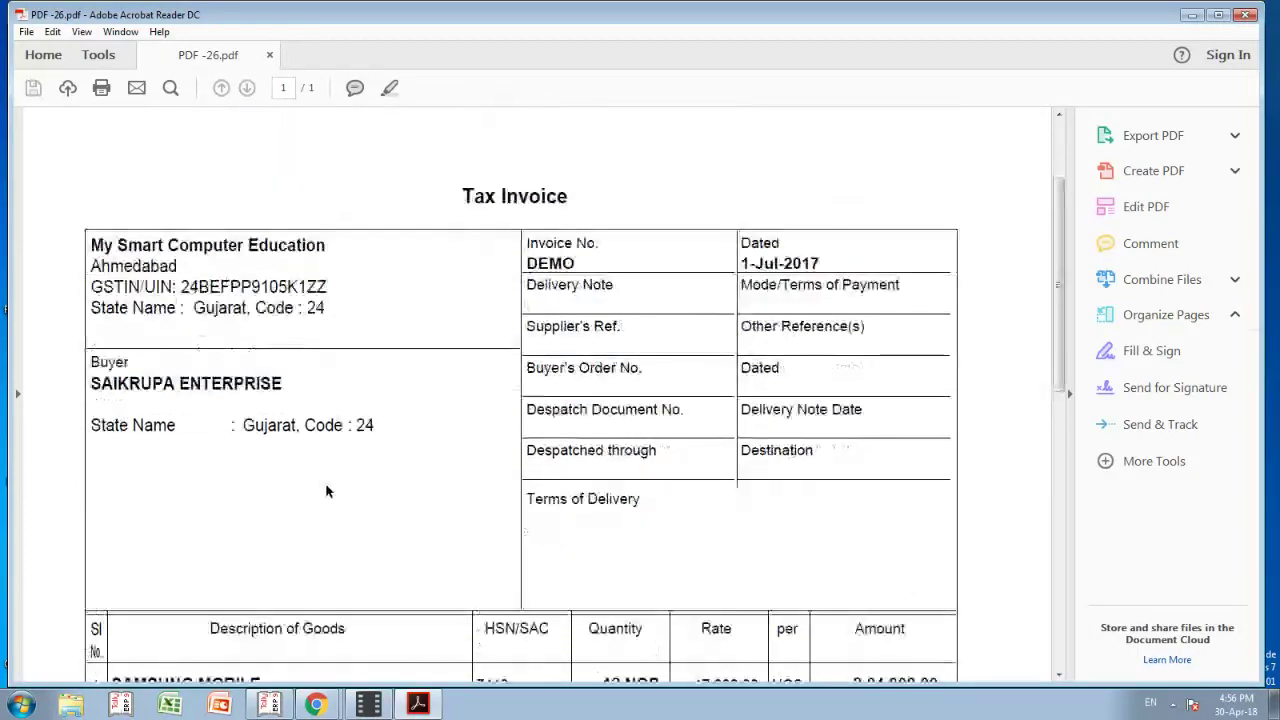
{"action": "scroll", "coordinate": [326, 491], "scroll_direction": "up", "scroll_amount": 4}
{"action": "left_click", "coordinate": [1245, 15]}
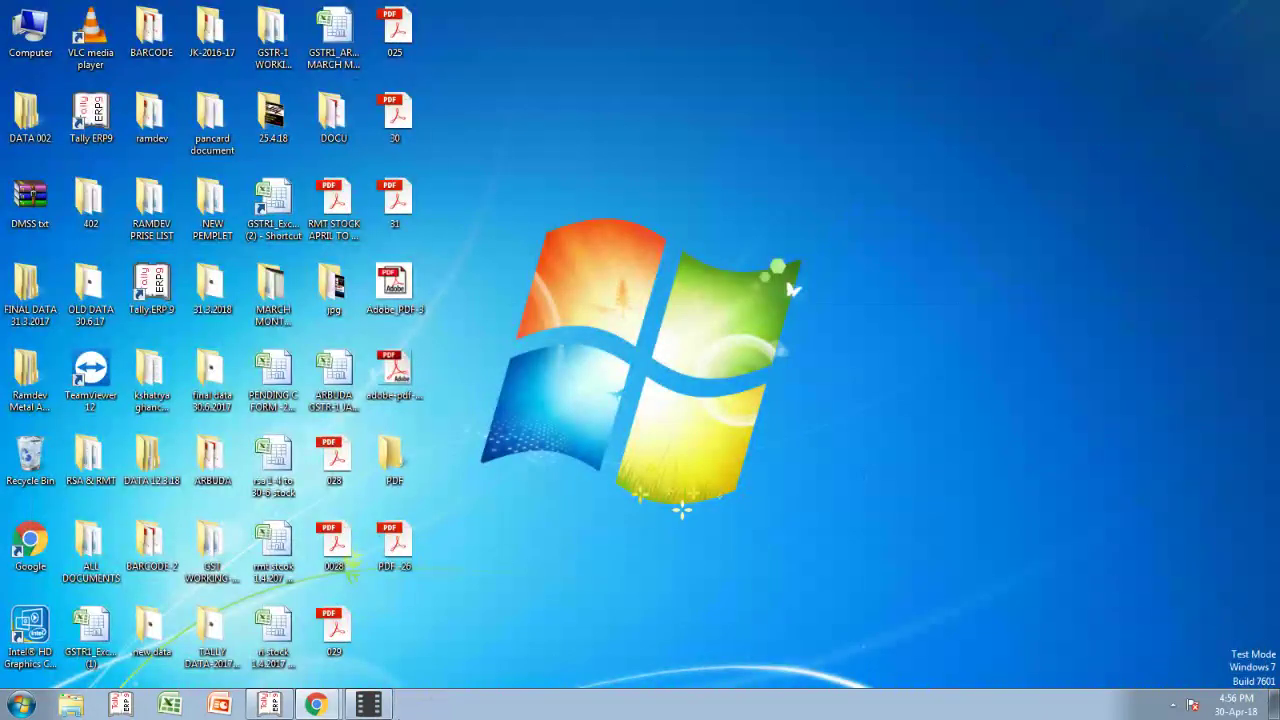
{"action": "left_click", "coordinate": [268, 705]}
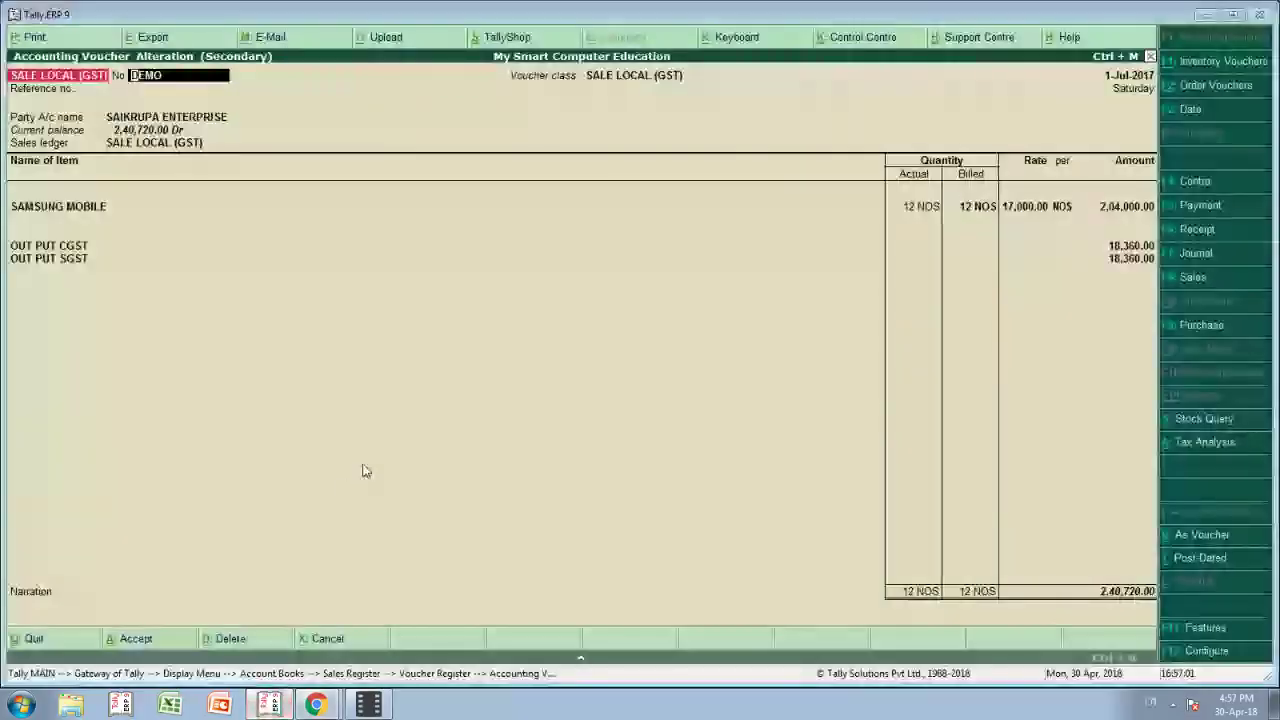
Step: Leave the open voucher and Sales Register to return to the Gateway of Tally
{"action": "key", "text": "Escape"}
{"action": "key", "text": "Return"}
{"action": "key", "text": "Escape"}
{"action": "key", "text": "Escape"}
{"action": "key", "text": "Escape"}
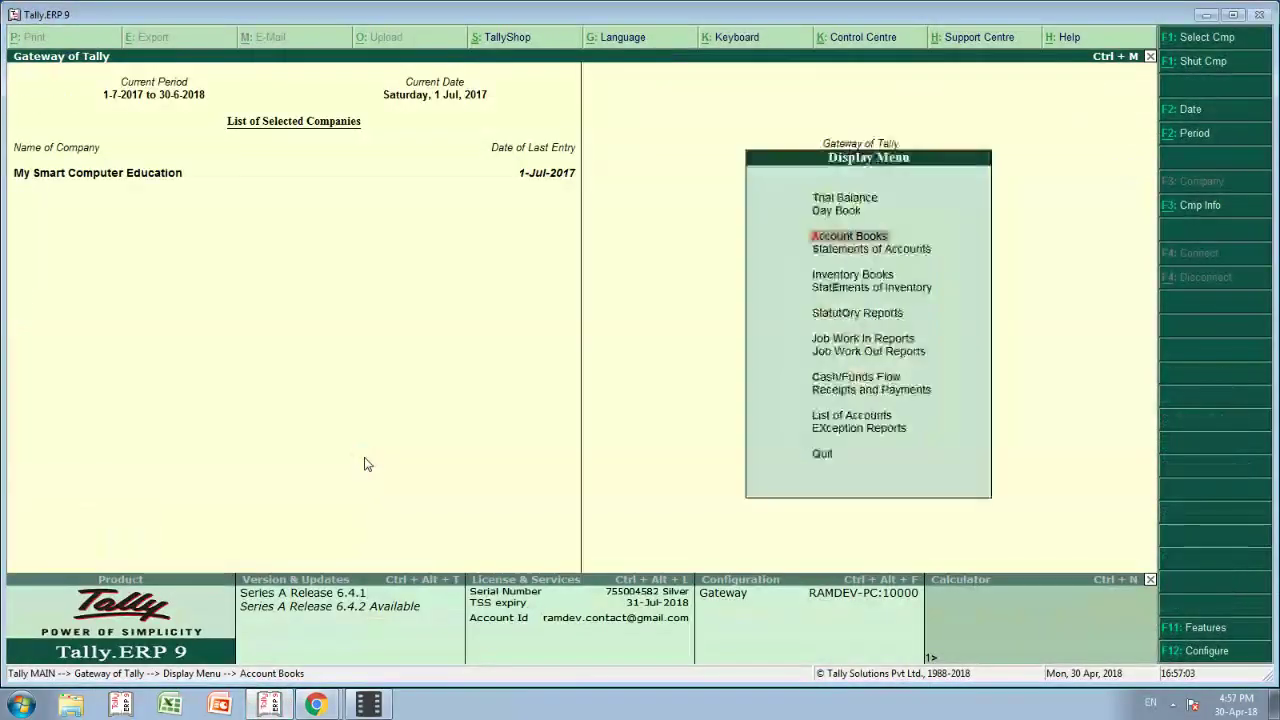
{"action": "key", "text": "Escape"}
{"action": "key", "text": "Escape"}
{"action": "key", "text": "n"}
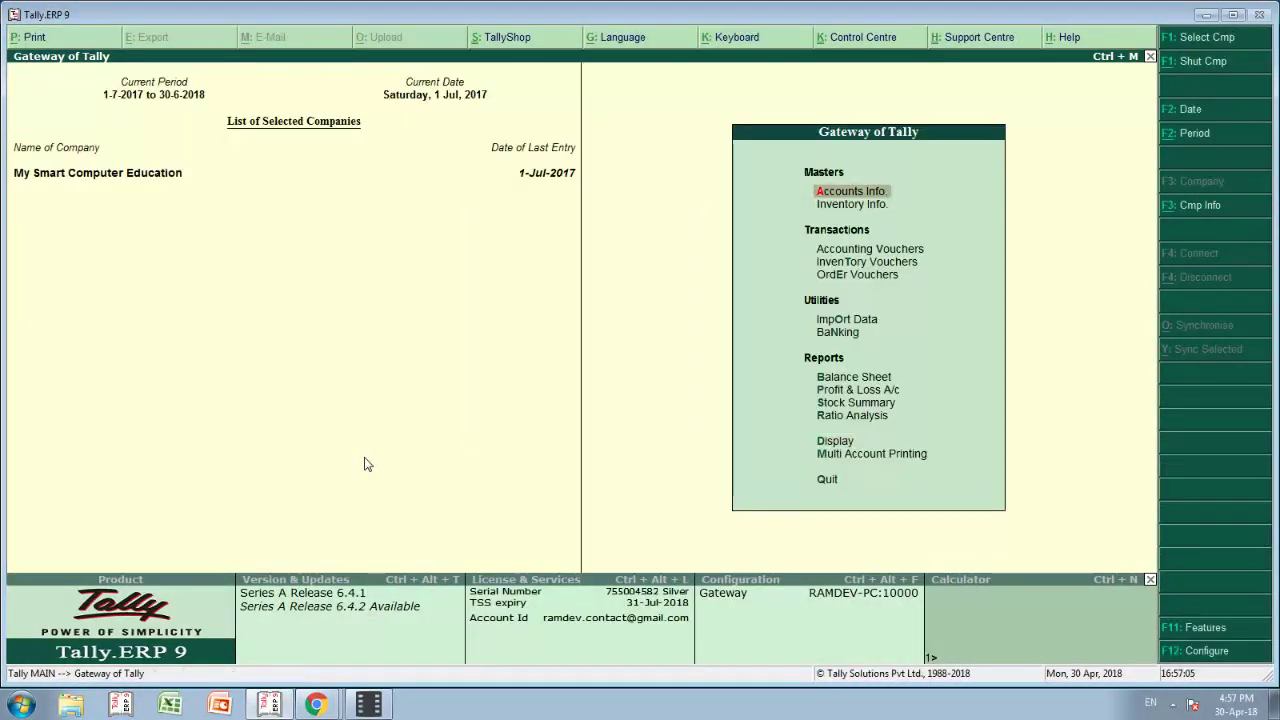
Step: Start a SALE LOCAL (GST) voucher numbered DEMO for party KRISHNA ENTERPRISE
{"action": "key", "text": "v"}
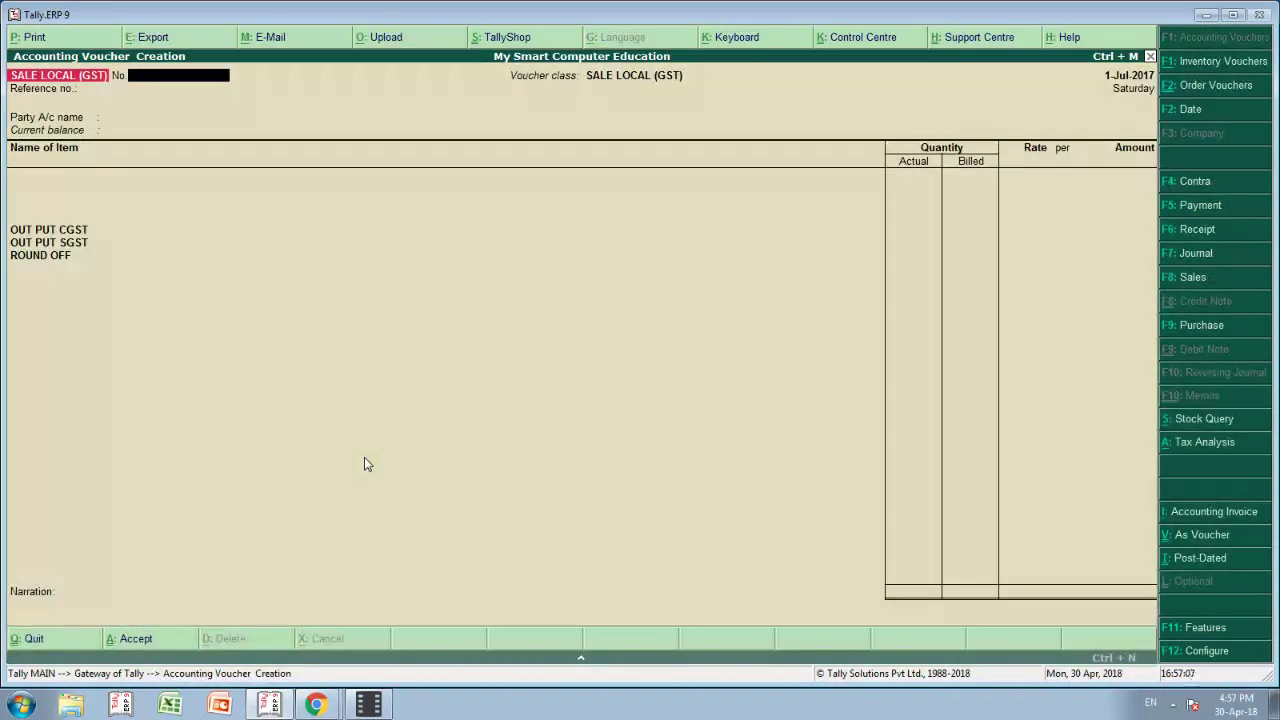
{"action": "key", "text": "F8"}
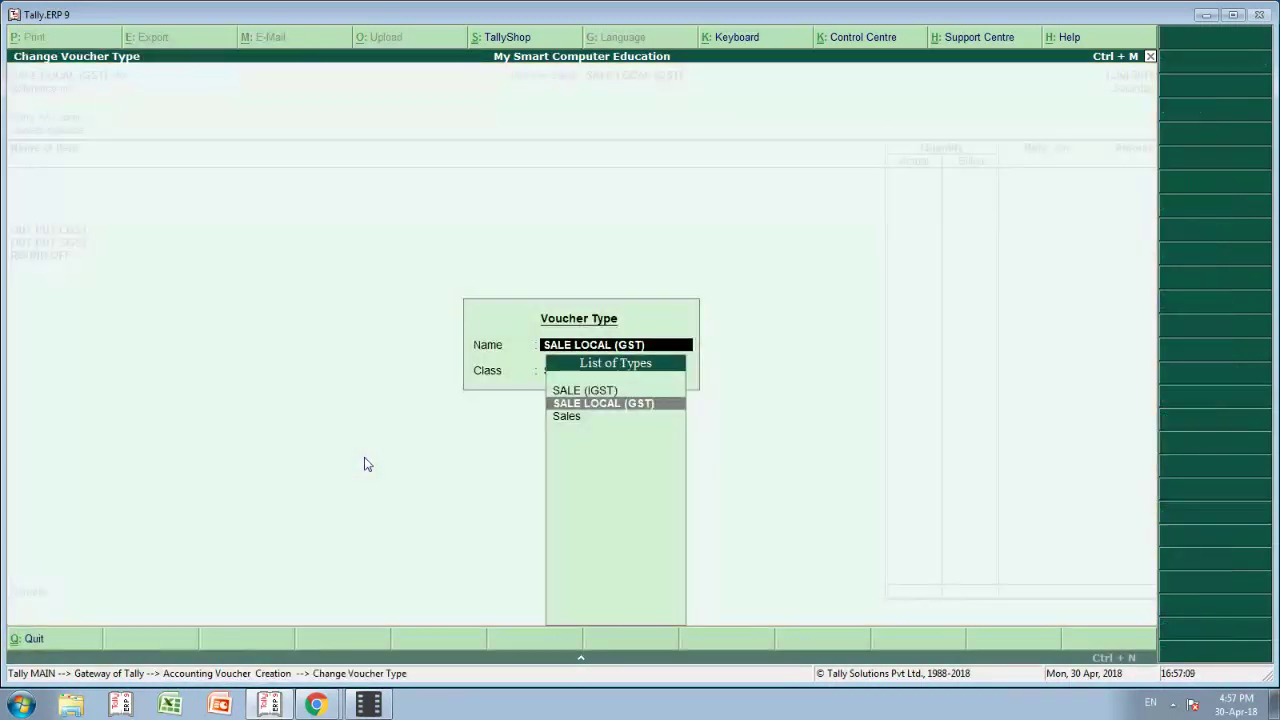
{"action": "key", "text": "Return"}
{"action": "key", "text": "Return"}
{"action": "type", "text": "DEM"}
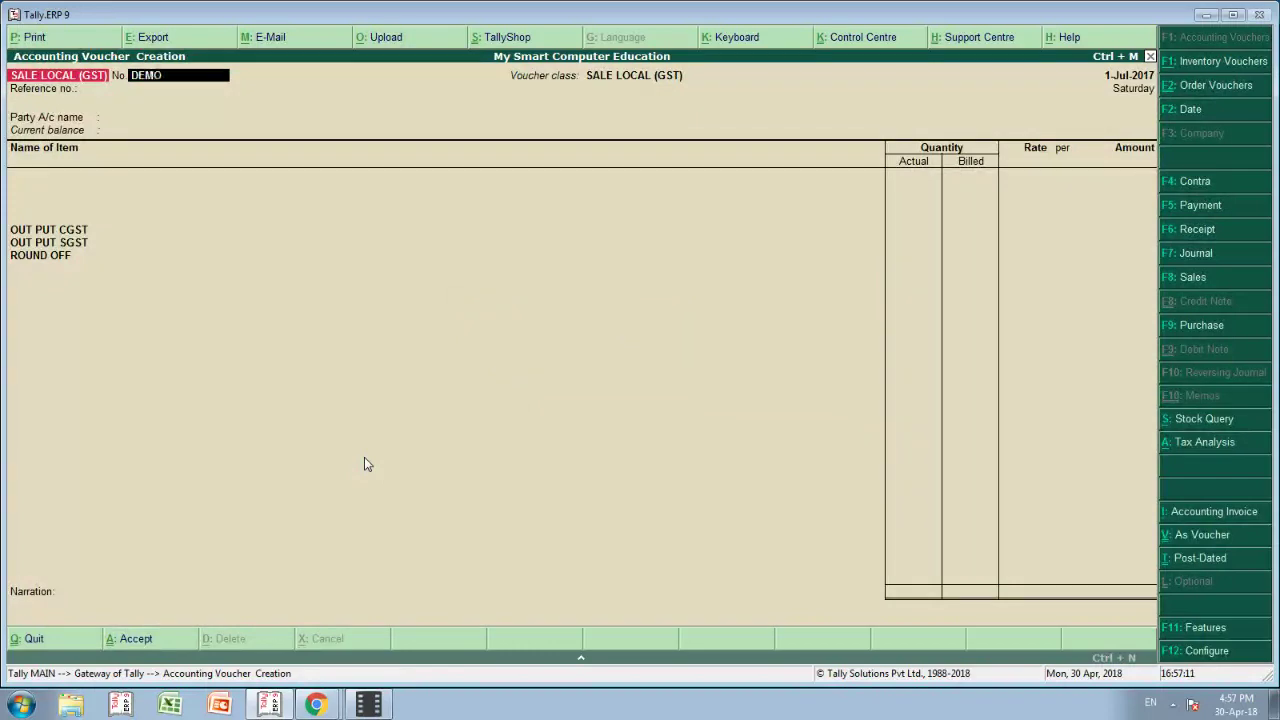
{"action": "type", "text": "O"}
{"action": "key", "text": "Return"}
{"action": "key", "text": "Return"}
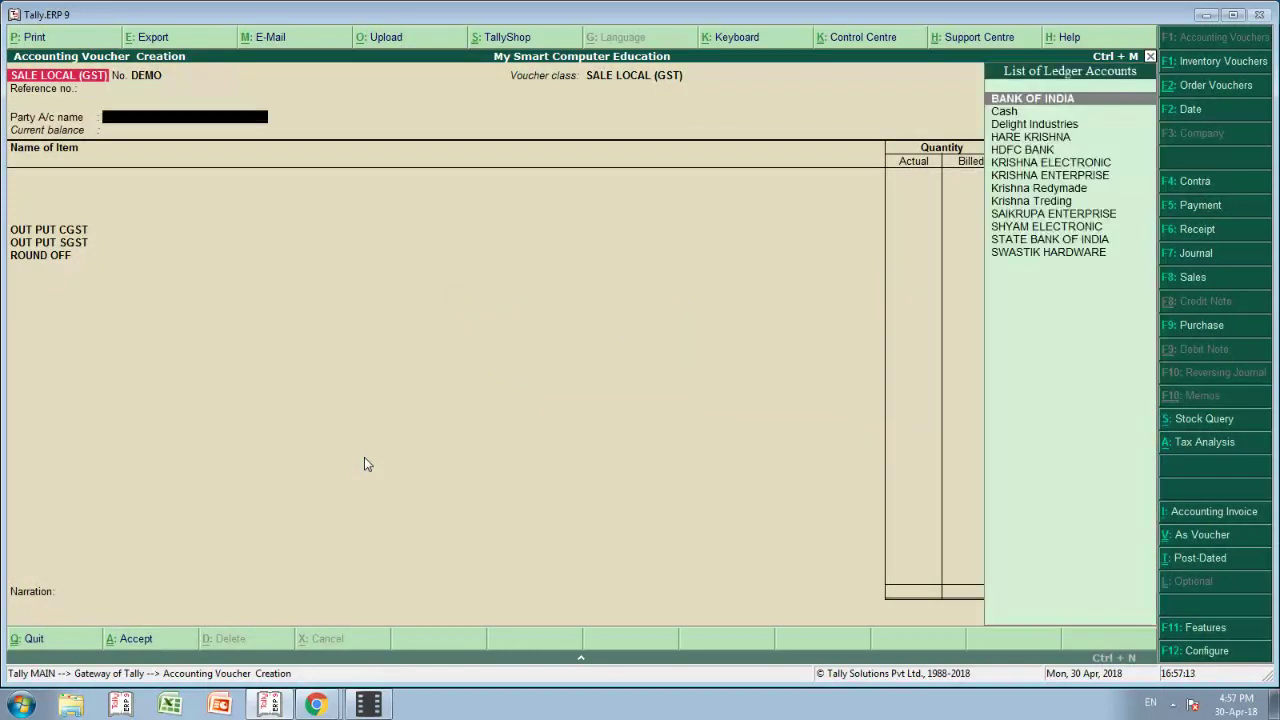
{"action": "key", "text": "Down"}
{"action": "key", "text": "Down"}
{"action": "key", "text": "Down"}
{"action": "key", "text": "Down"}
{"action": "key", "text": "Down"}
{"action": "key", "text": "Down"}
{"action": "key", "text": "Return"}
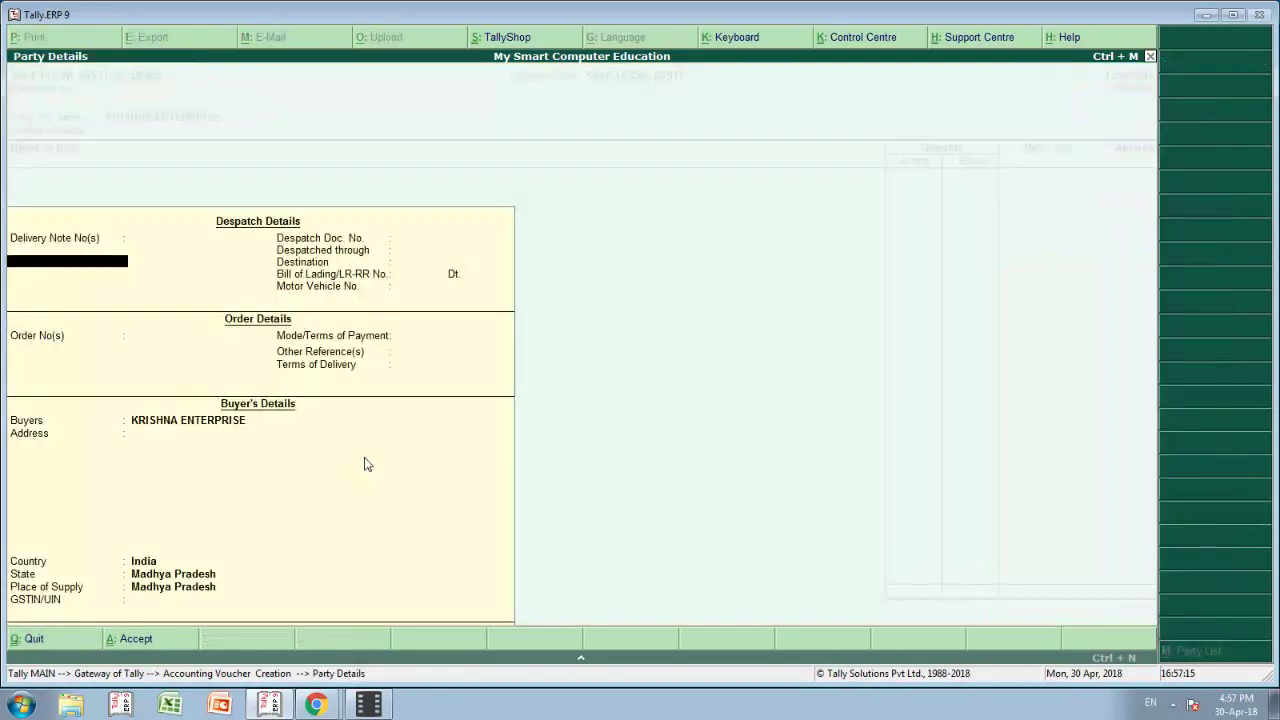
{"action": "key", "text": "ctrl+a"}
Step: Add 1 PIC Samsung Mobil 7 at 15,000.00, save, and reopen the voucher
{"action": "type", "text": "S"}
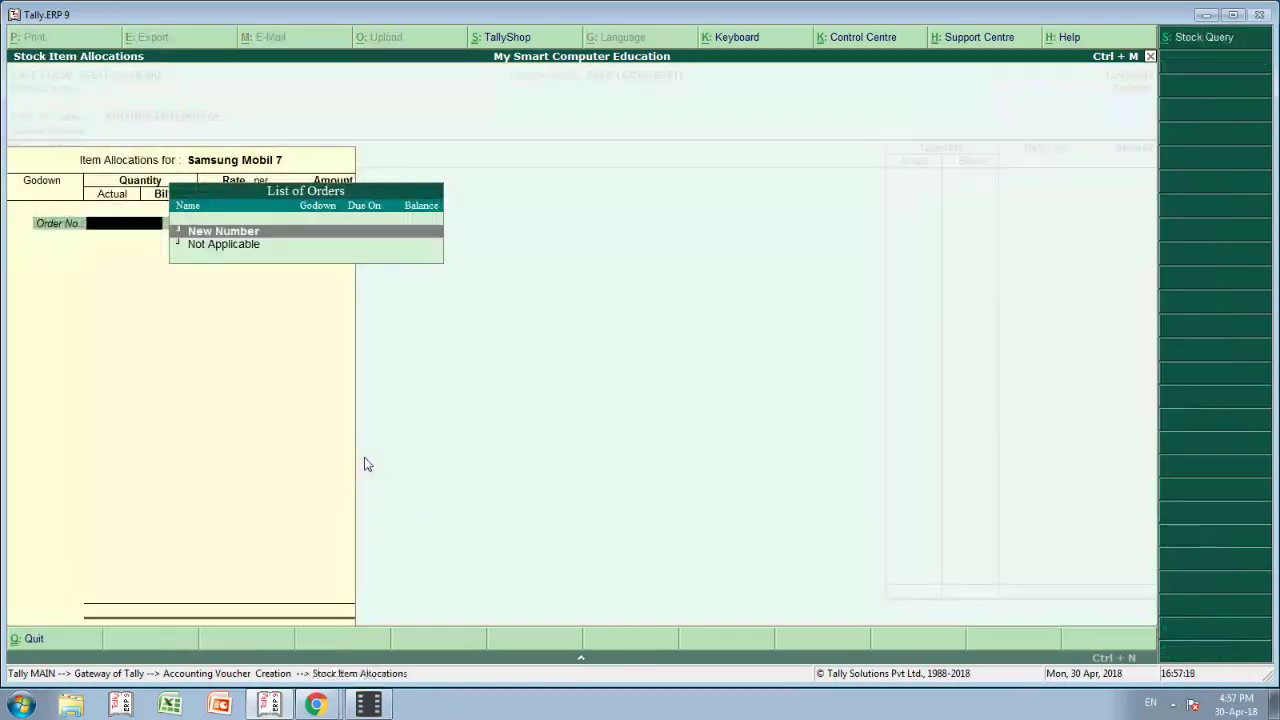
{"action": "key", "text": "Down"}
{"action": "key", "text": "Return"}
{"action": "type", "text": "1"}
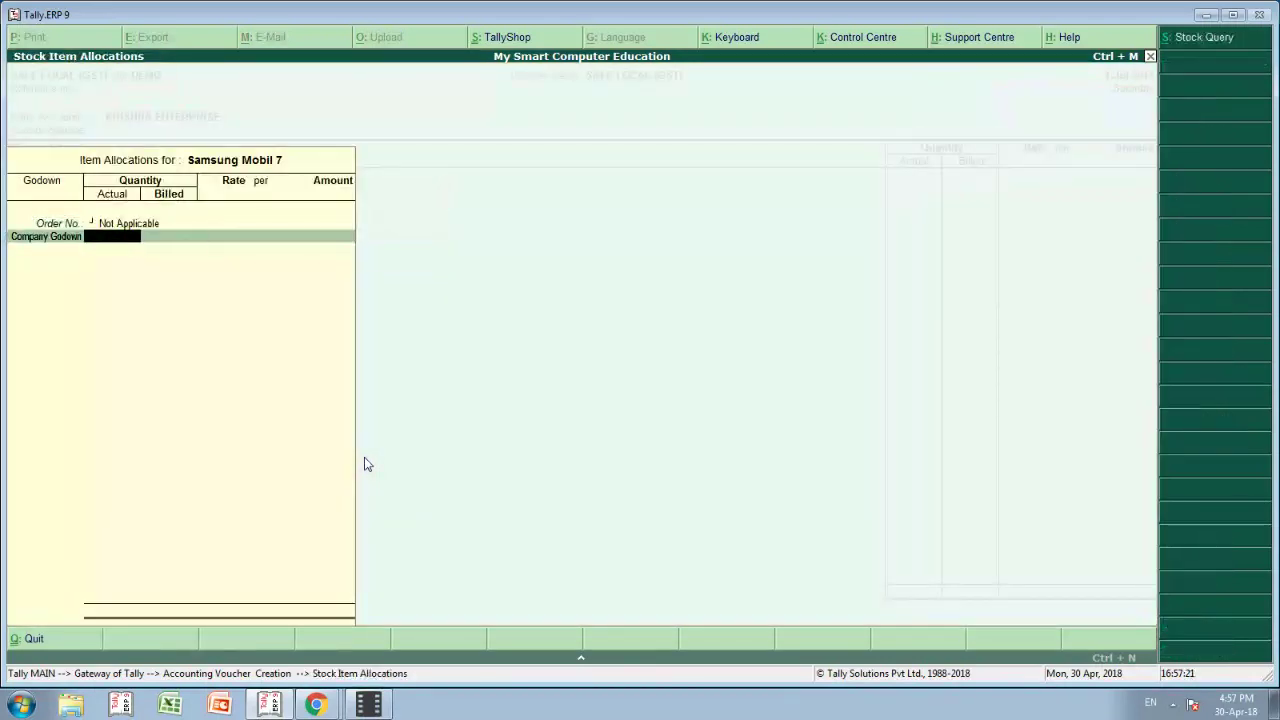
{"action": "key", "text": "Return"}
{"action": "key", "text": "Return"}
{"action": "key", "text": "Return"}
{"action": "key", "text": "Return"}
{"action": "key", "text": "Return"}
{"action": "key", "text": "Return"}
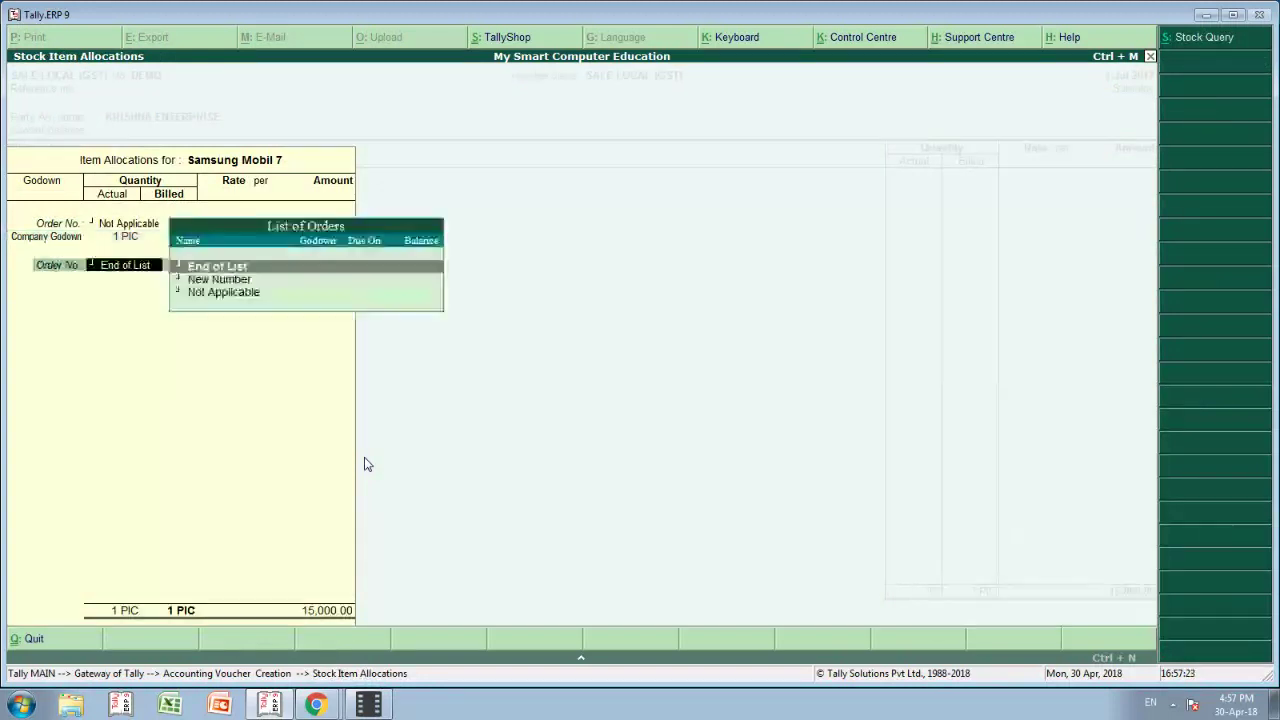
{"action": "key", "text": "Return"}
{"action": "key", "text": "Return"}
{"action": "key", "text": "Return"}
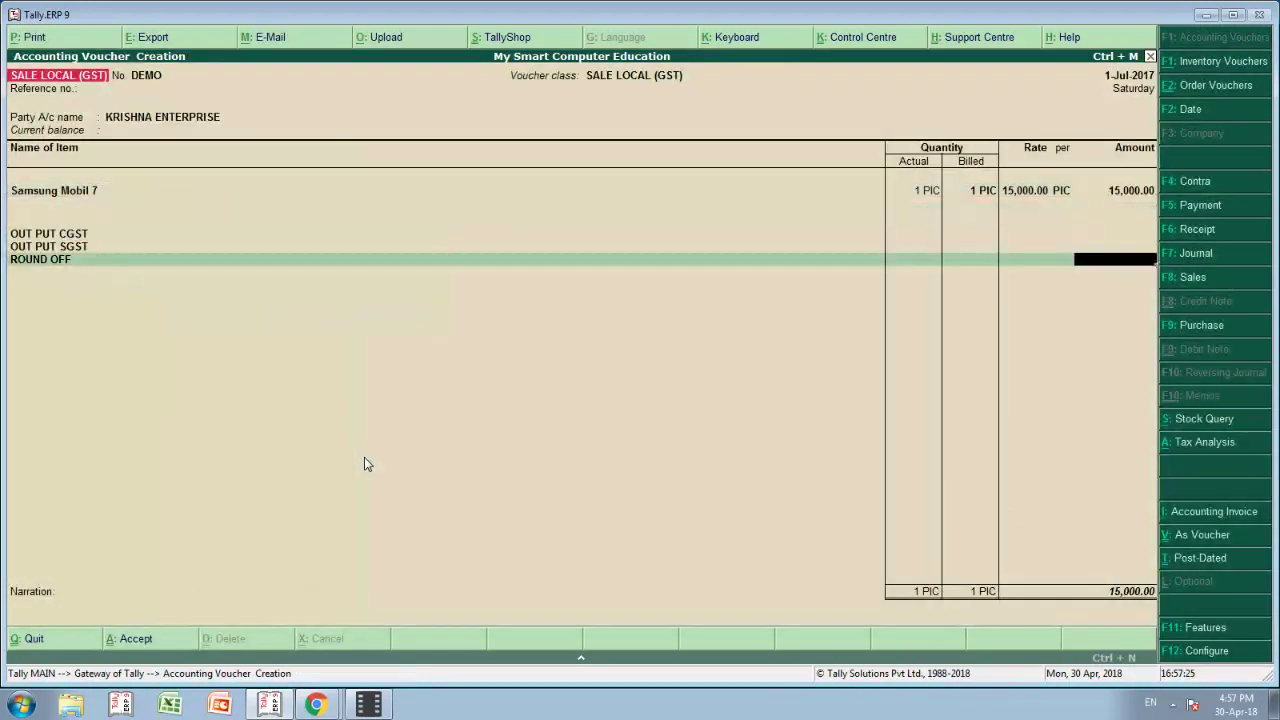
{"action": "key", "text": "Return"}
{"action": "key", "text": "Return"}
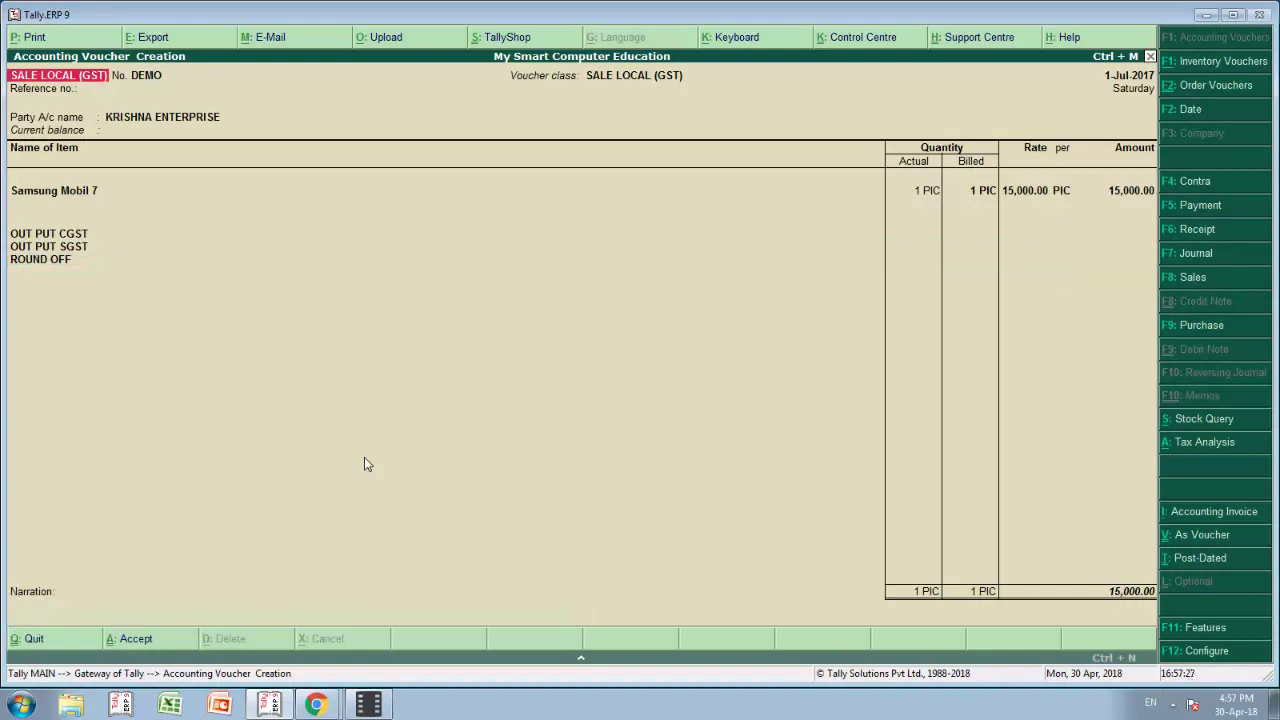
{"action": "key", "text": "Return"}
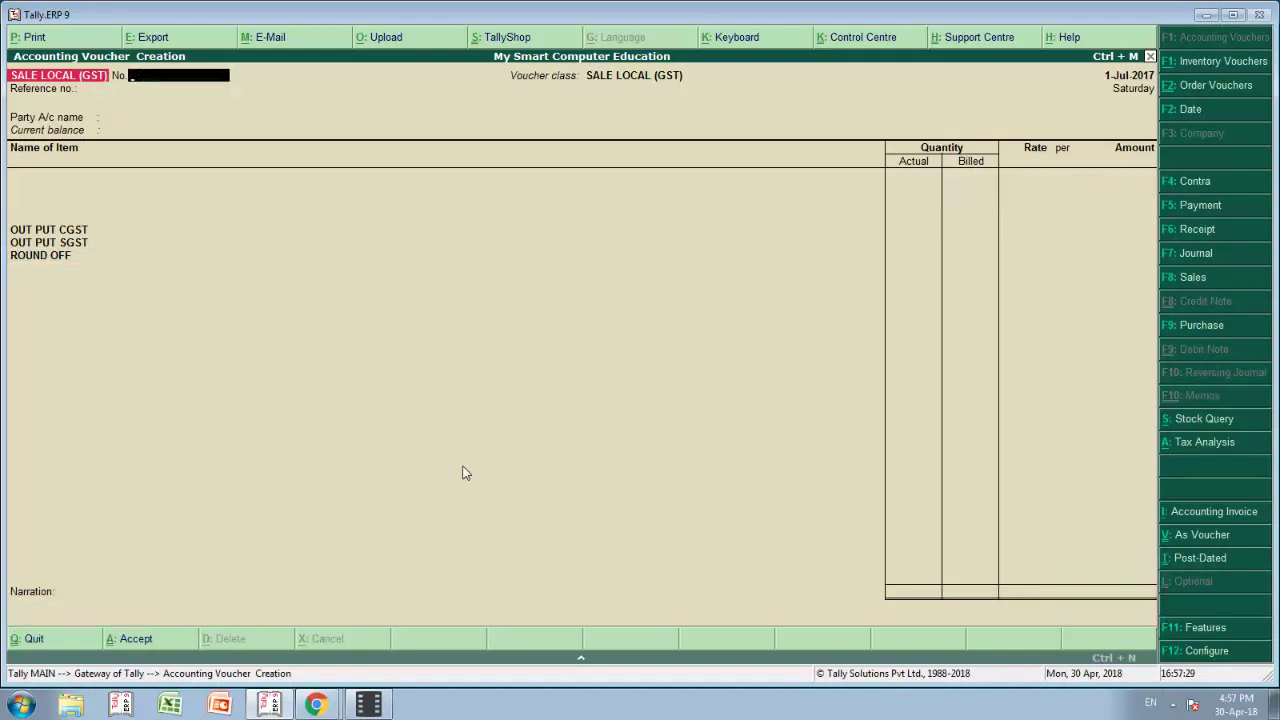
{"action": "key", "text": "Page_Up"}
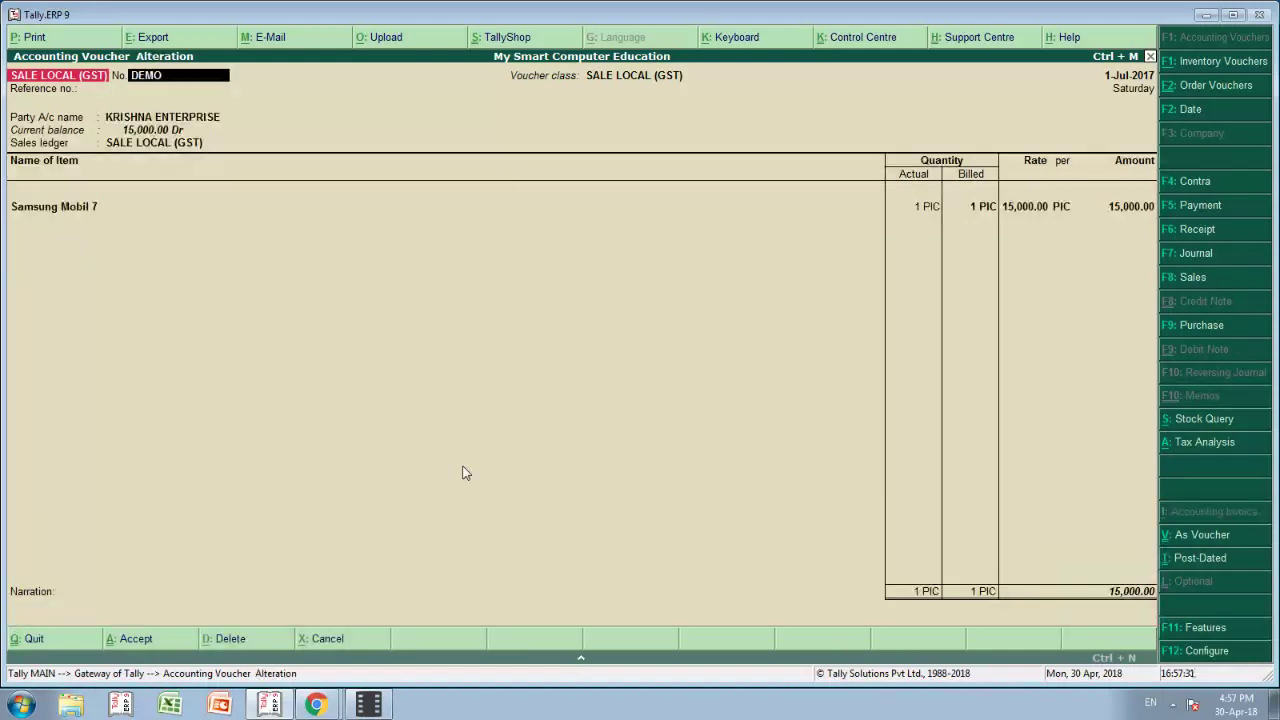
Step: Export the KRISHNA ENTERPRISE voucher as A4 portrait PDF Accounting Voucher.pdf on D:, overwriting it
{"action": "key", "text": "alt+e"}
{"action": "key", "text": "n"}
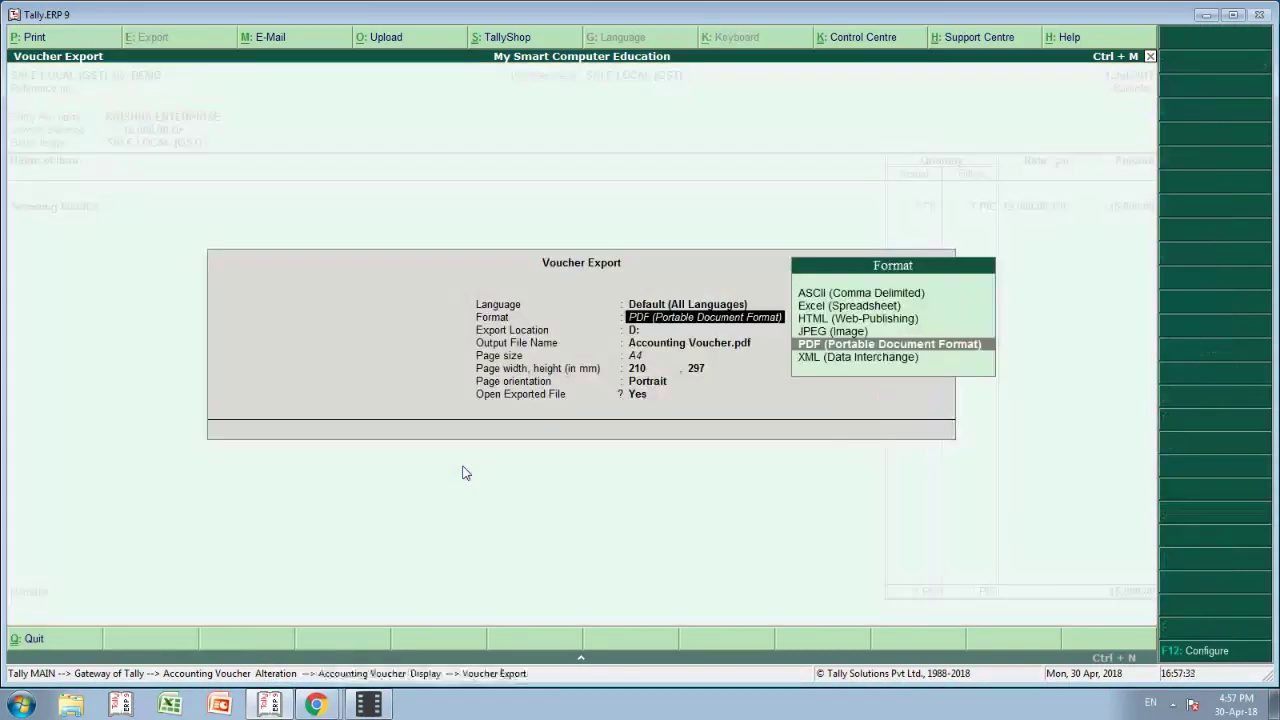
{"action": "key", "text": "Return"}
{"action": "key", "text": "Return"}
{"action": "key", "text": "Return"}
{"action": "key", "text": "Up"}
{"action": "key", "text": "Up"}
{"action": "key", "text": "Up"}
{"action": "key", "text": "Up"}
{"action": "key", "text": "Up"}
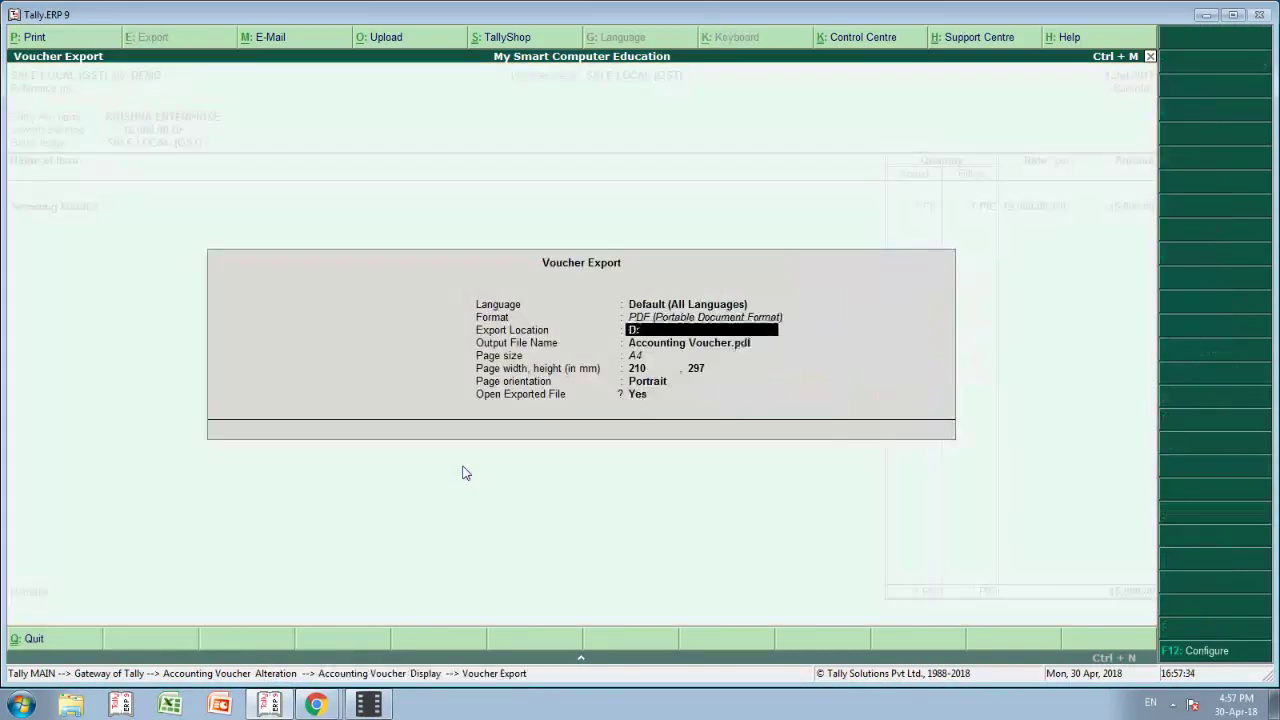
{"action": "key", "text": "Up"}
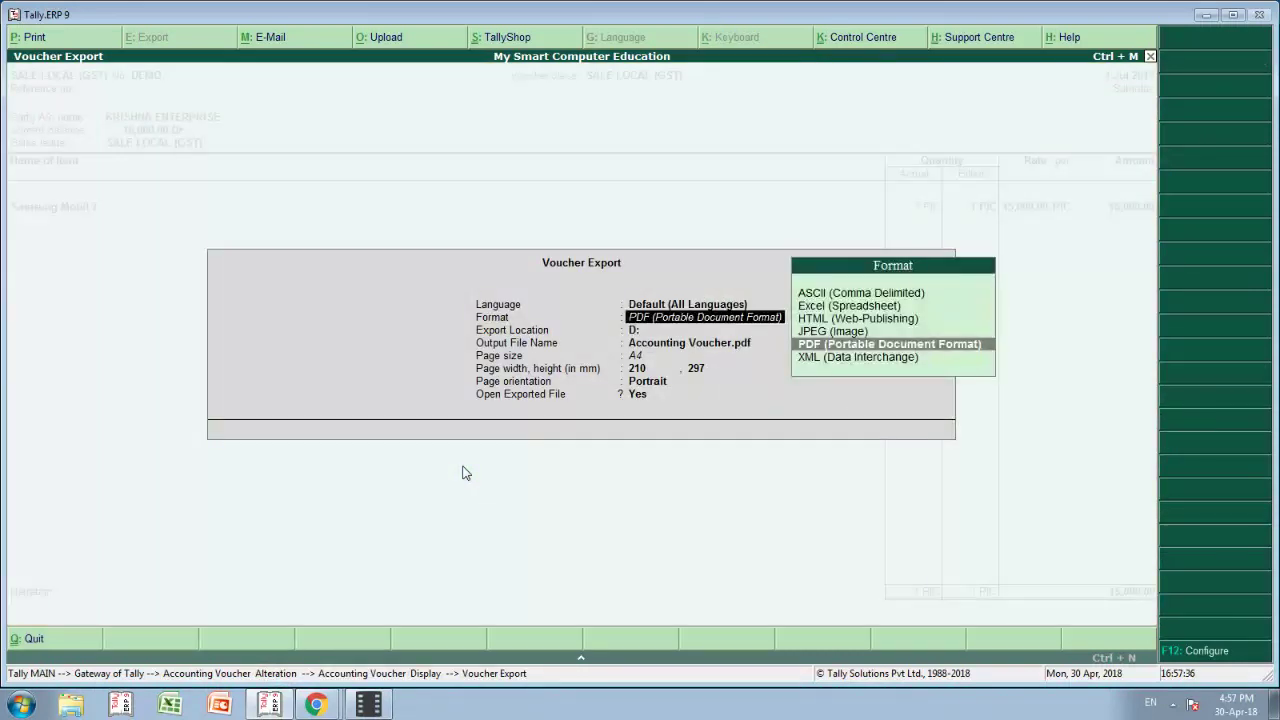
{"action": "key", "text": "Up"}
{"action": "key", "text": "Down"}
{"action": "key", "text": "Down"}
{"action": "key", "text": "Up"}
{"action": "key", "text": "Up"}
{"action": "key", "text": "Down"}
{"action": "key", "text": "Return"}
{"action": "key", "text": "Return"}
{"action": "key", "text": "Return"}
{"action": "key", "text": "Return"}
{"action": "key", "text": "Return"}
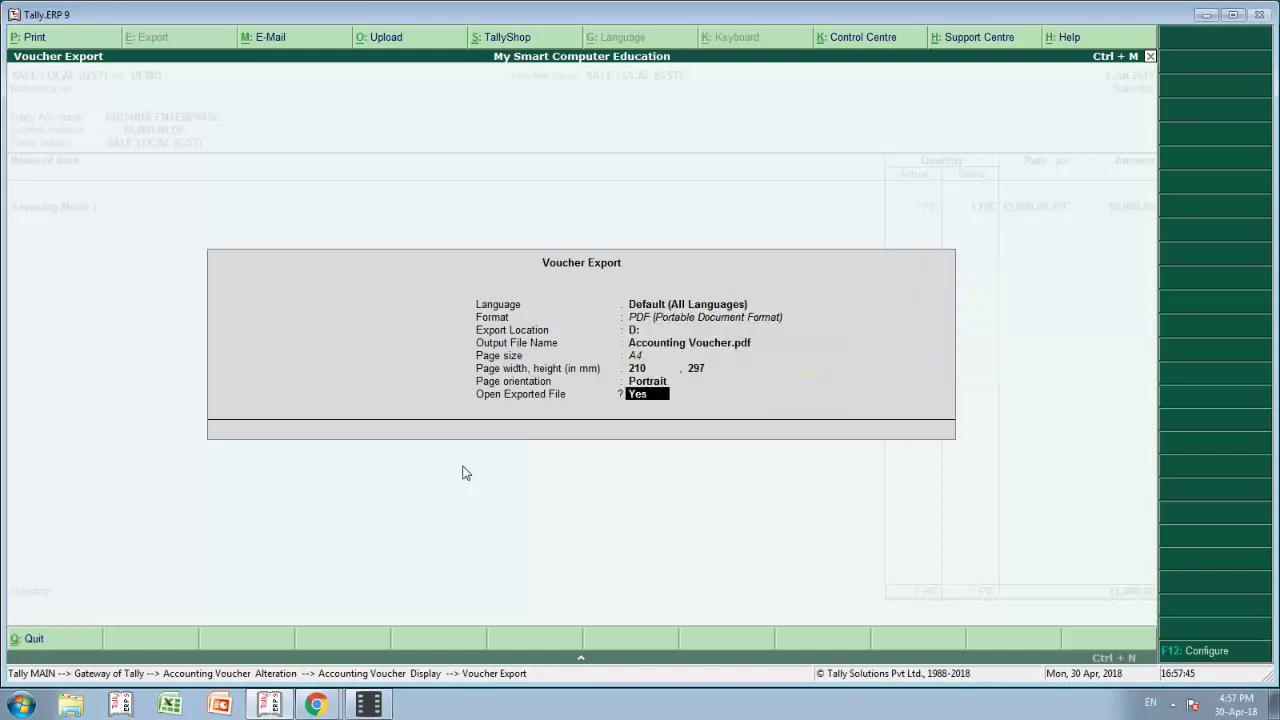
{"action": "key", "text": "Return"}
{"action": "key", "text": "Return"}
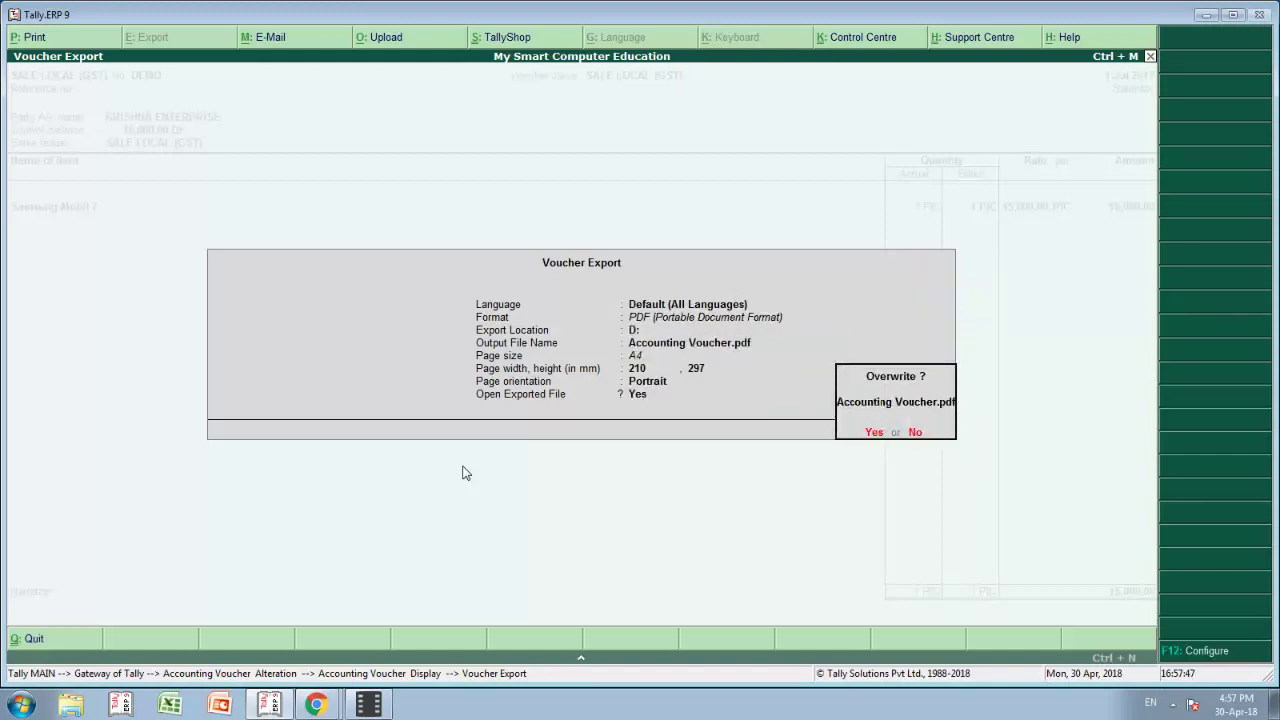
{"action": "key", "text": "Return"}
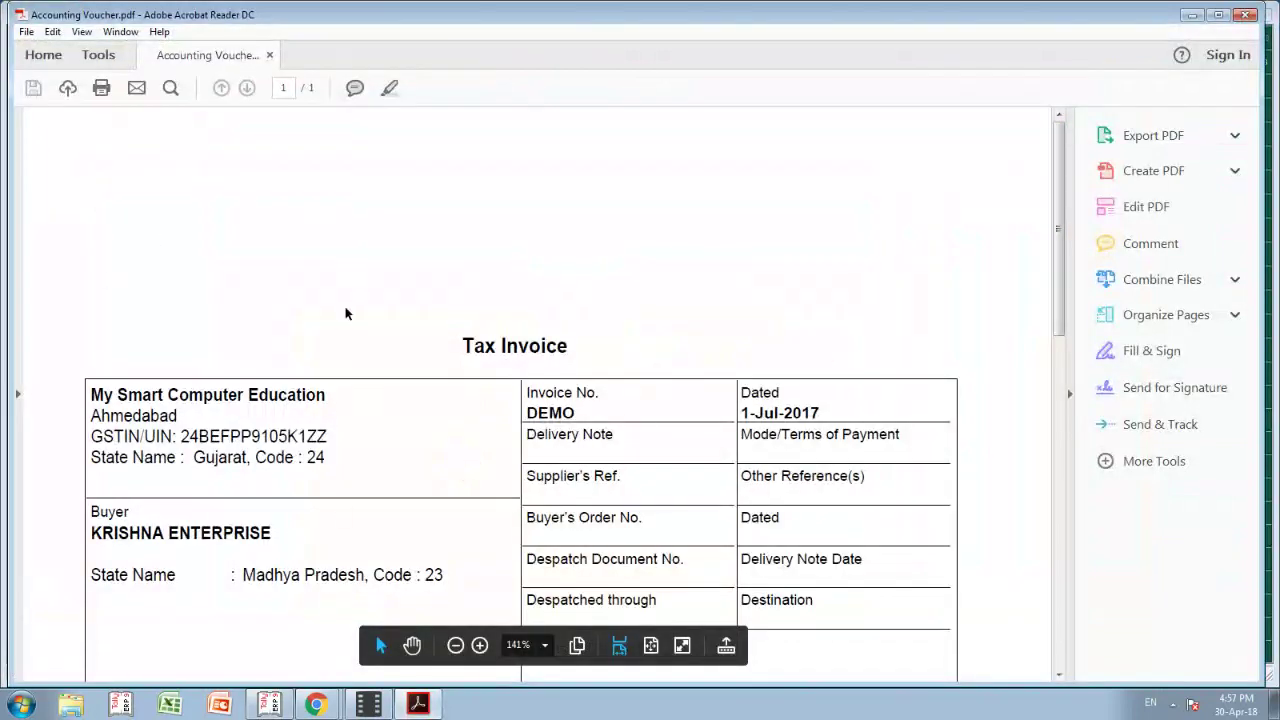
Step: Close the exported PDF and quit the vouchers back to the Gateway of Tally
{"action": "left_click", "coordinate": [1246, 14]}
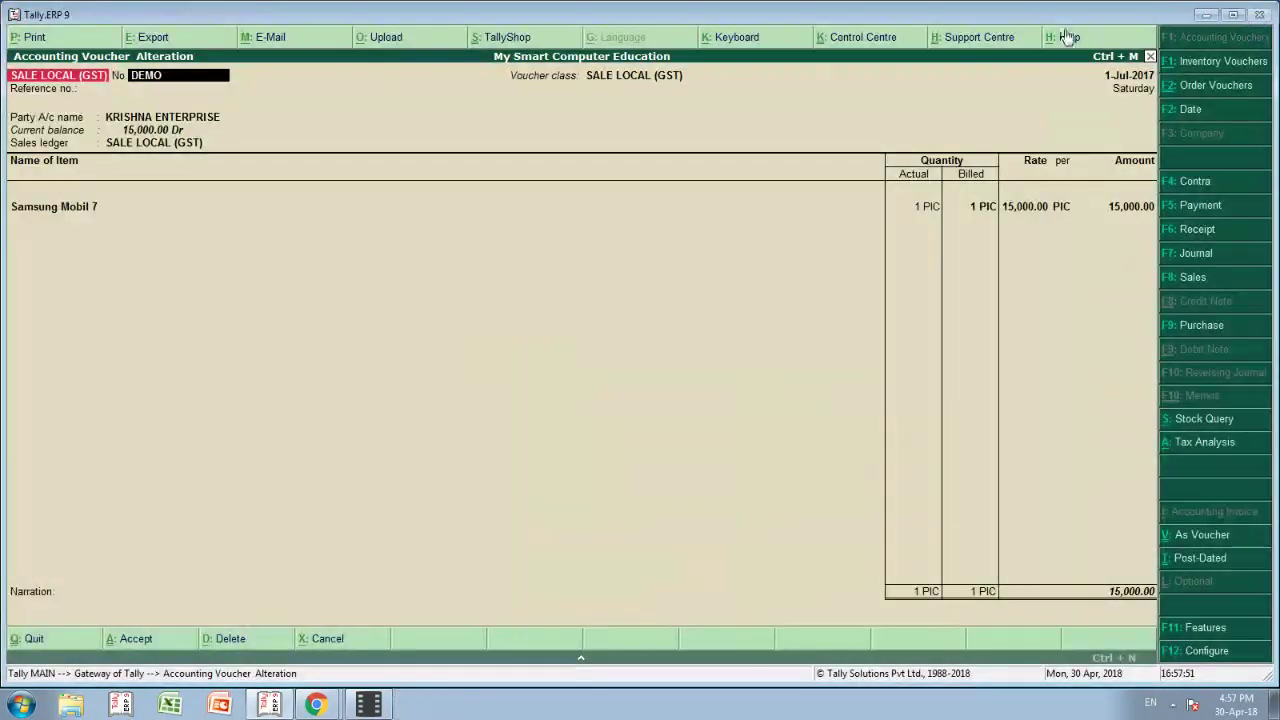
{"action": "key", "text": "Escape"}
{"action": "key", "text": "Return"}
{"action": "key", "text": "Escape"}
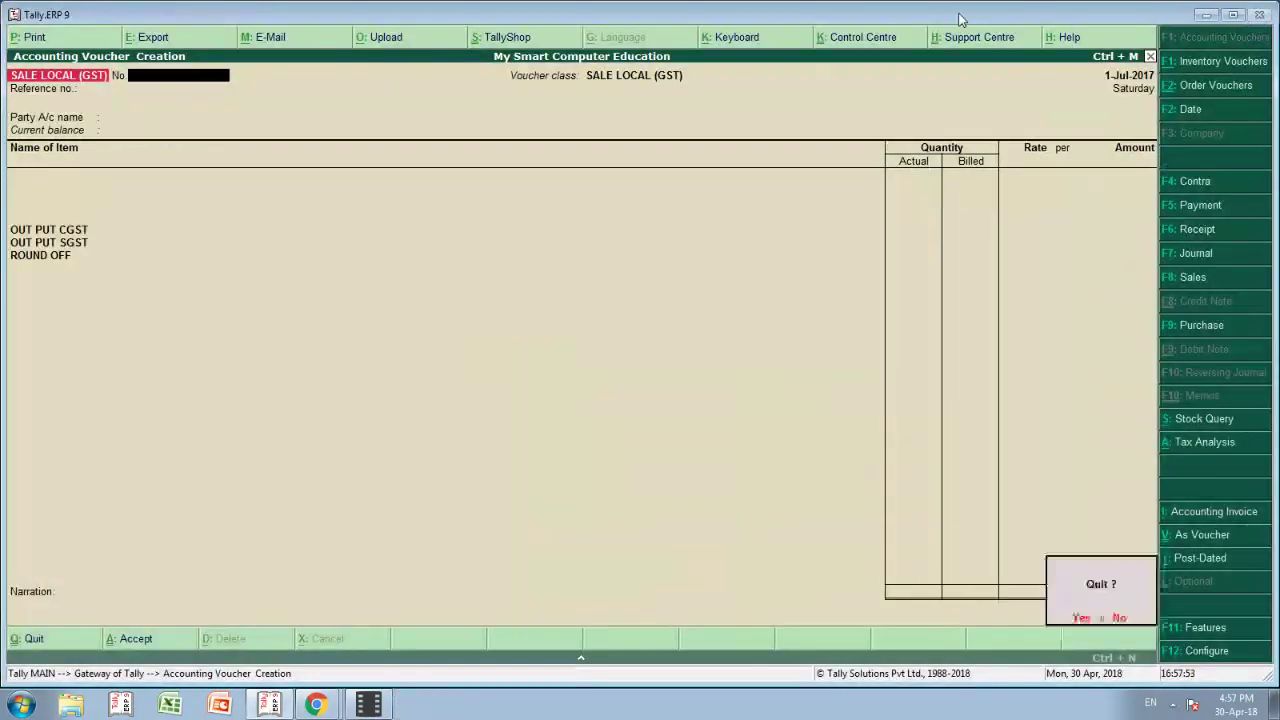
{"action": "key", "text": "Return"}
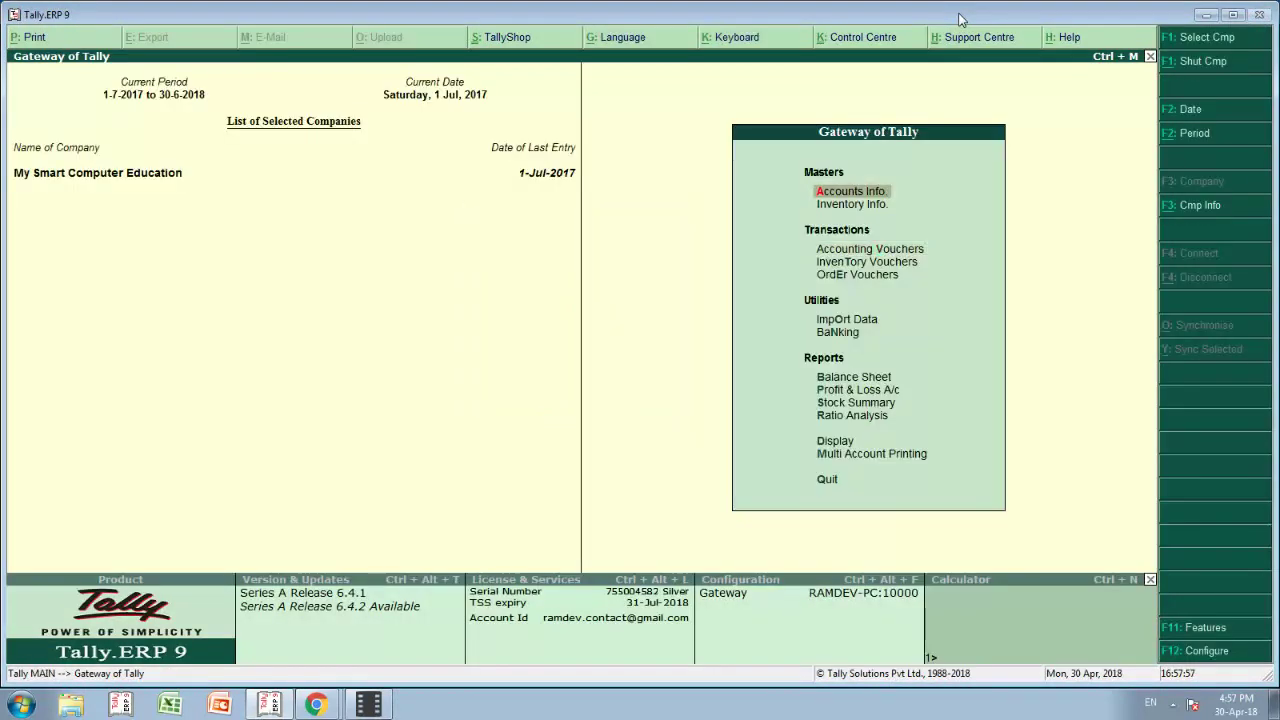
Step: Open July's vouchers in the Sales Register via Display > Account Books
{"action": "key", "text": "d"}
{"action": "key", "text": "a"}
{"action": "key", "text": "s"}
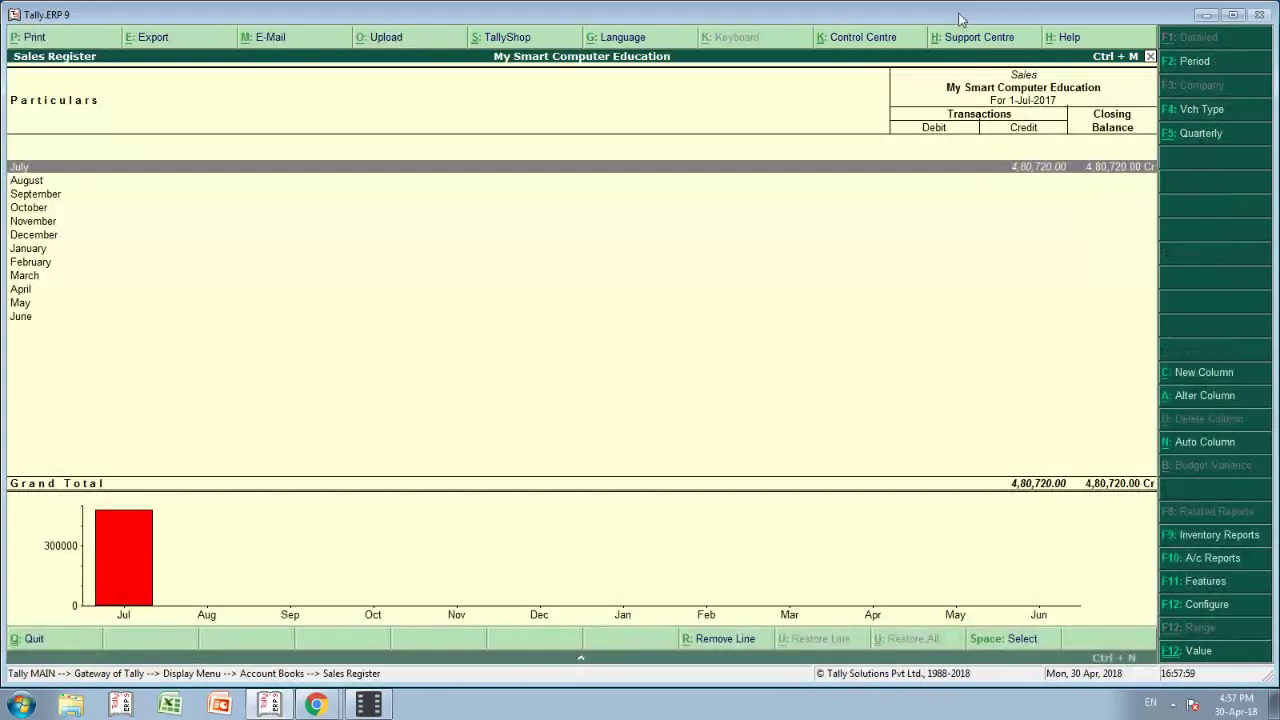
{"action": "key", "text": "Escape"}
{"action": "key", "text": "Escape"}
{"action": "key", "text": "Escape"}
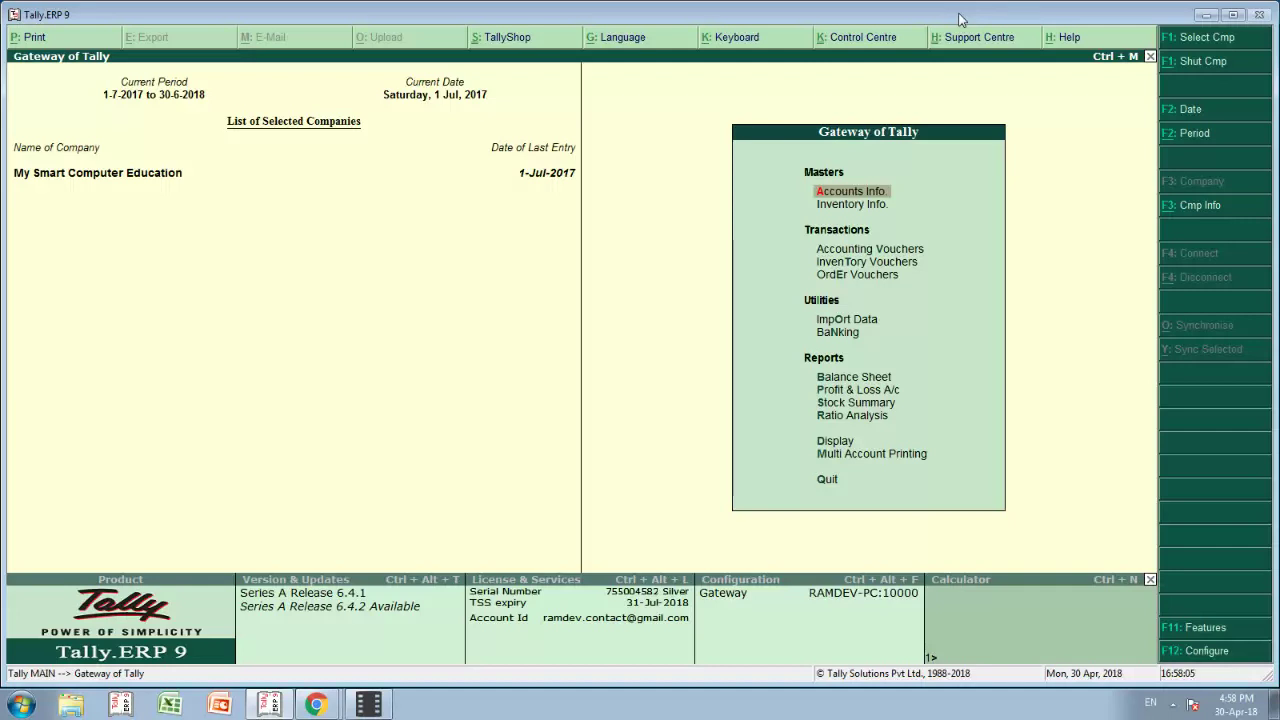
{"action": "key", "text": "d"}
{"action": "key", "text": "a"}
{"action": "key", "text": "s"}
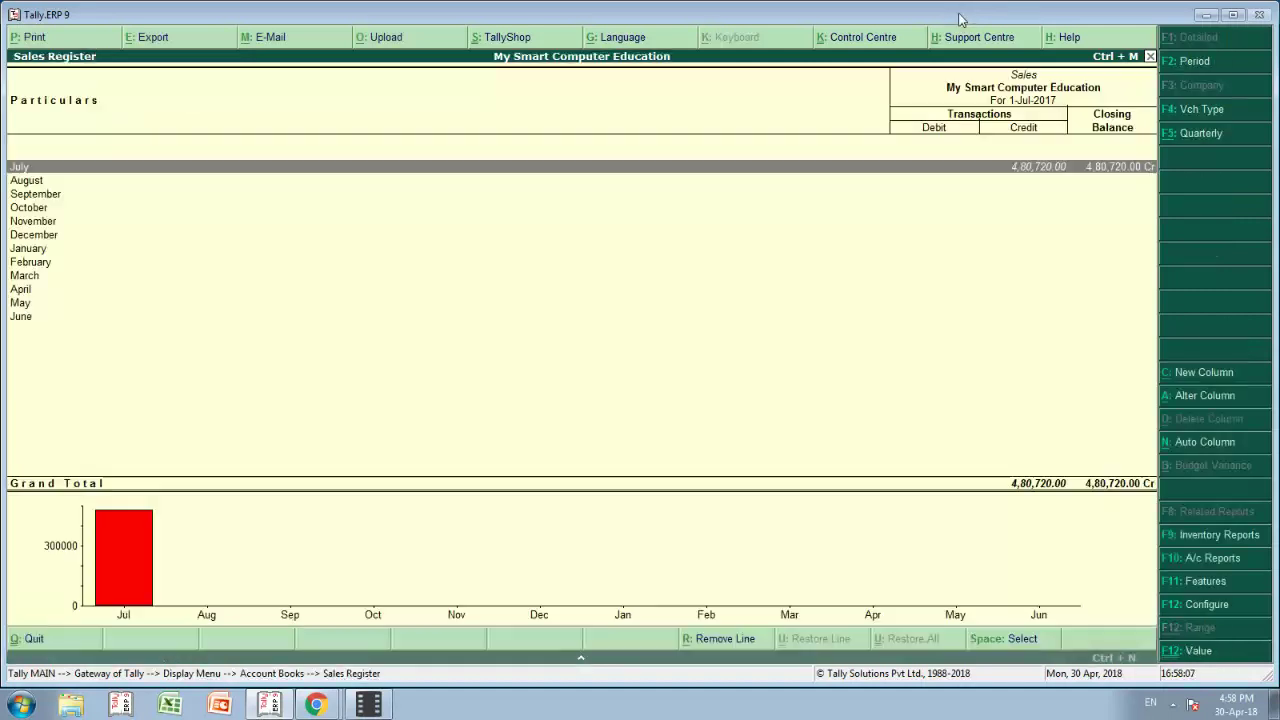
{"action": "key", "text": "Return"}
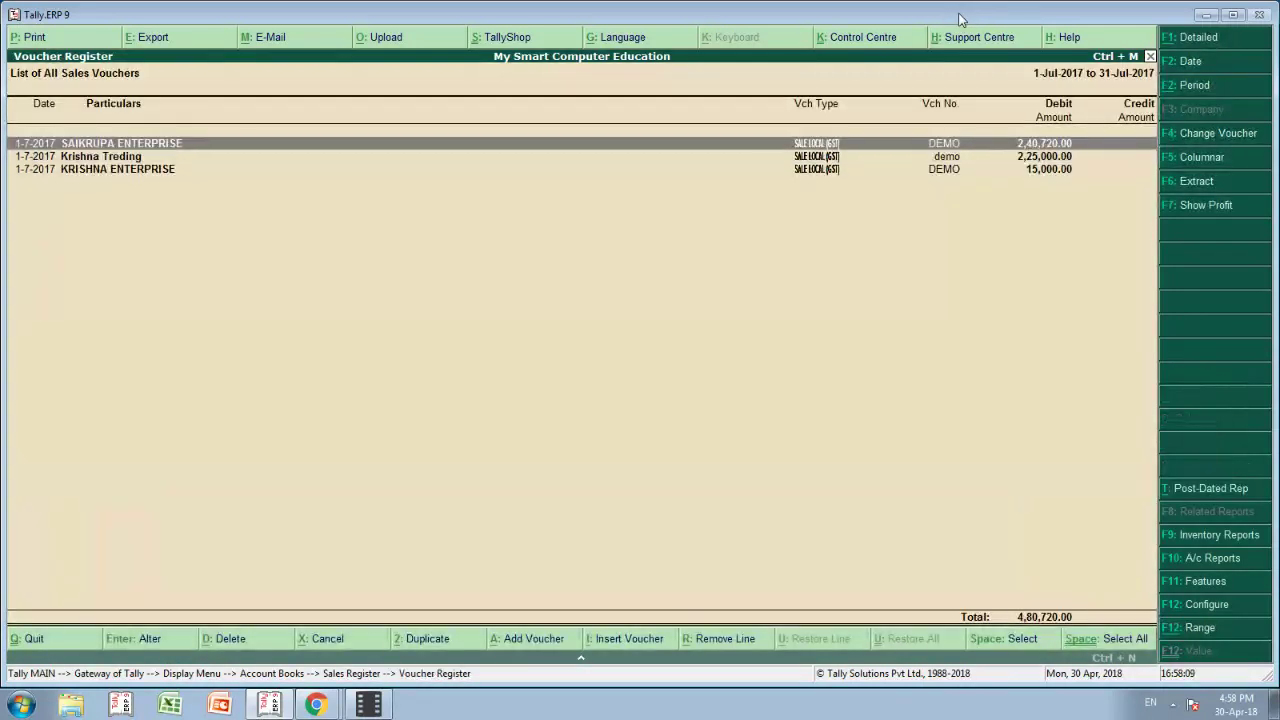
Step: Check the SAIKRUPA ENTERPRISE voucher, then bring up the register's export settings (PDF, DayBook.pdf)
{"action": "key", "text": "Return"}
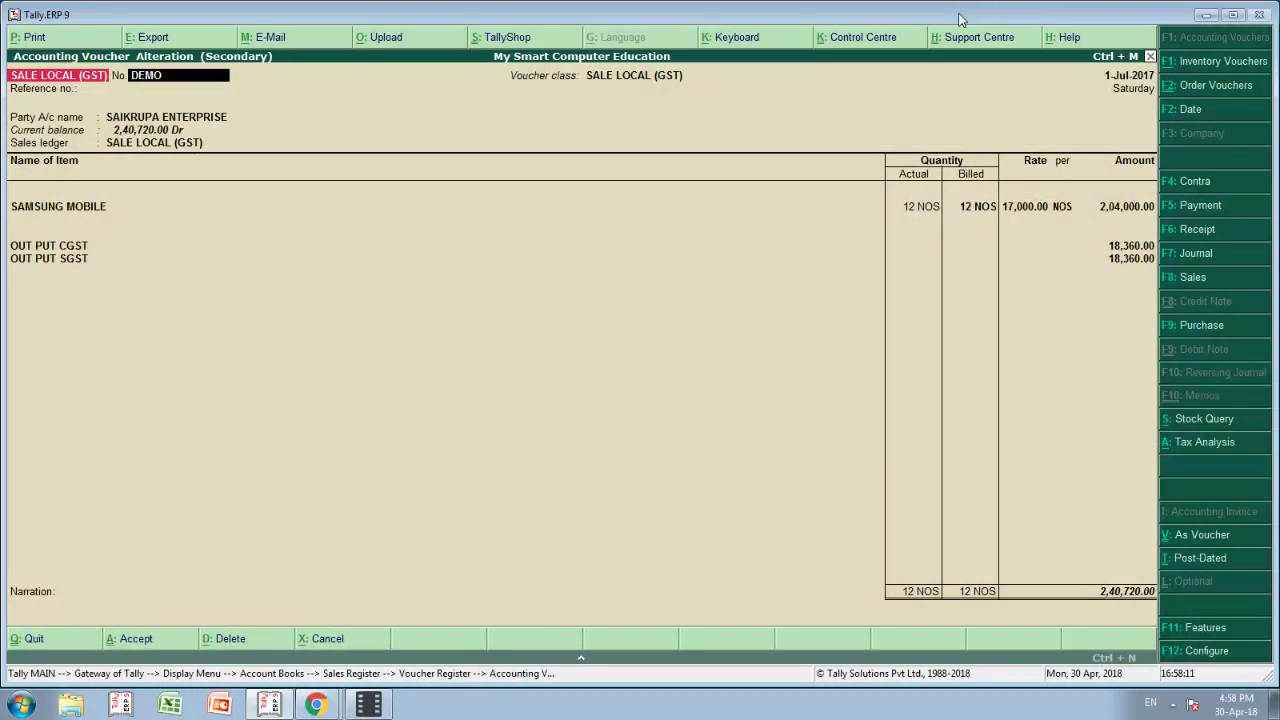
{"action": "key", "text": "Escape"}
{"action": "key", "text": "Down"}
{"action": "key", "text": "Up"}
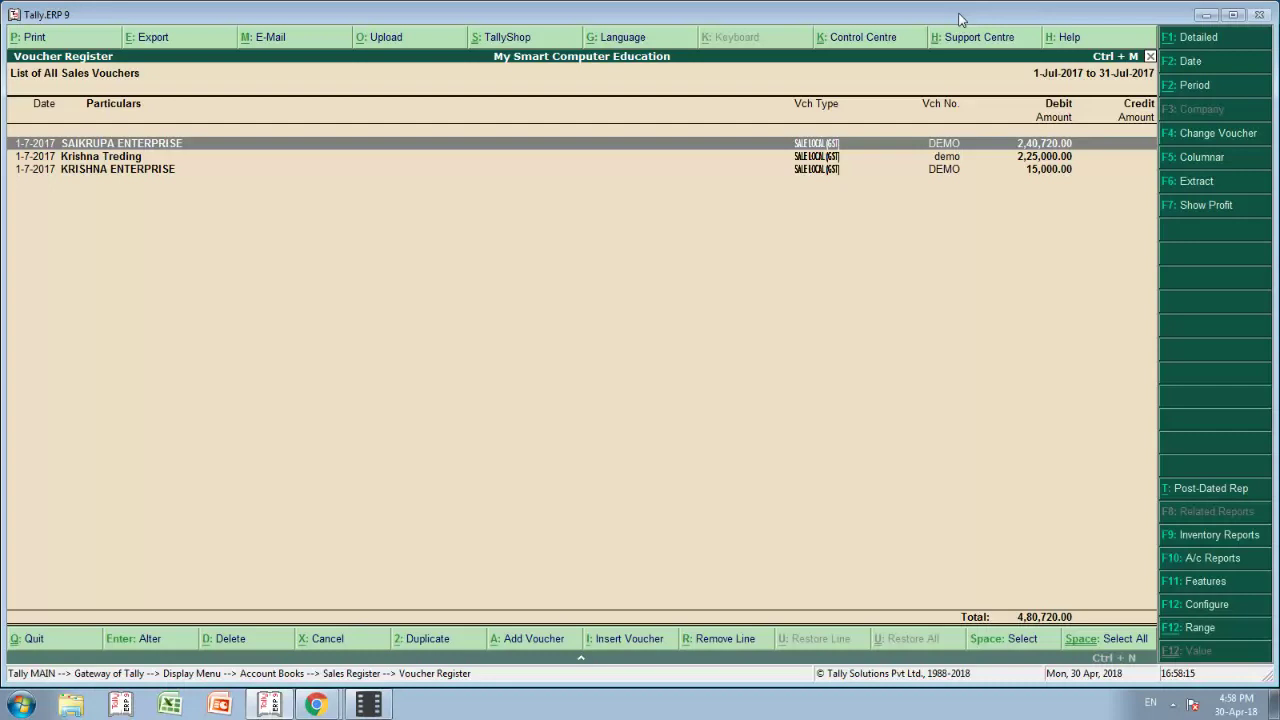
{"action": "key", "text": "alt+e"}
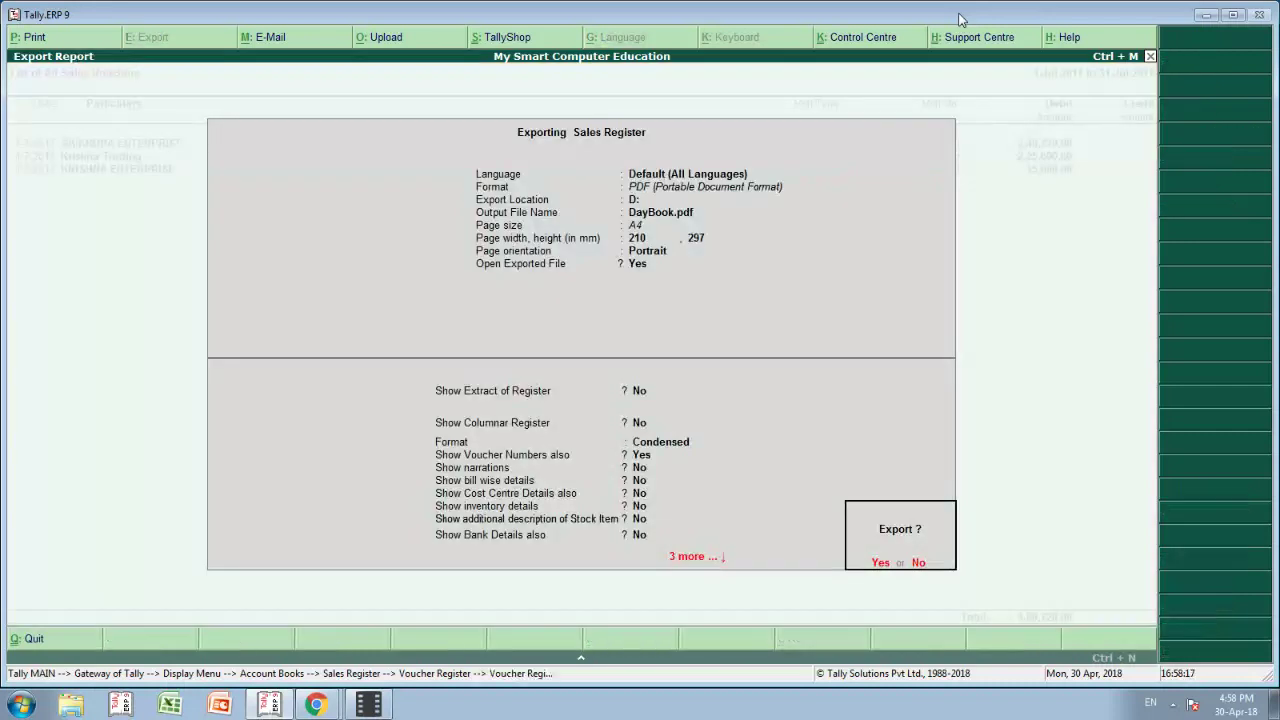
Step: Switch the Sales Register export to Excel (Spreadsheet) as JULYook.xlsx on D: and export it
{"action": "key", "text": "n"}
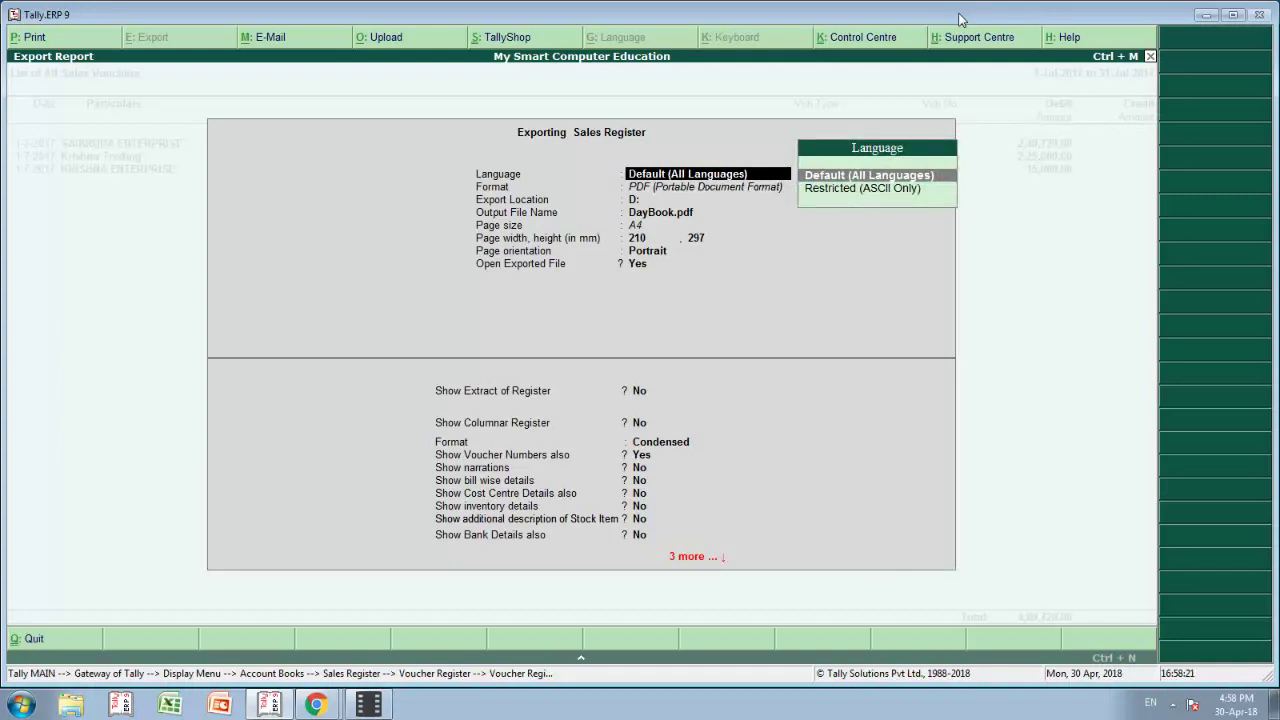
{"action": "key", "text": "Return"}
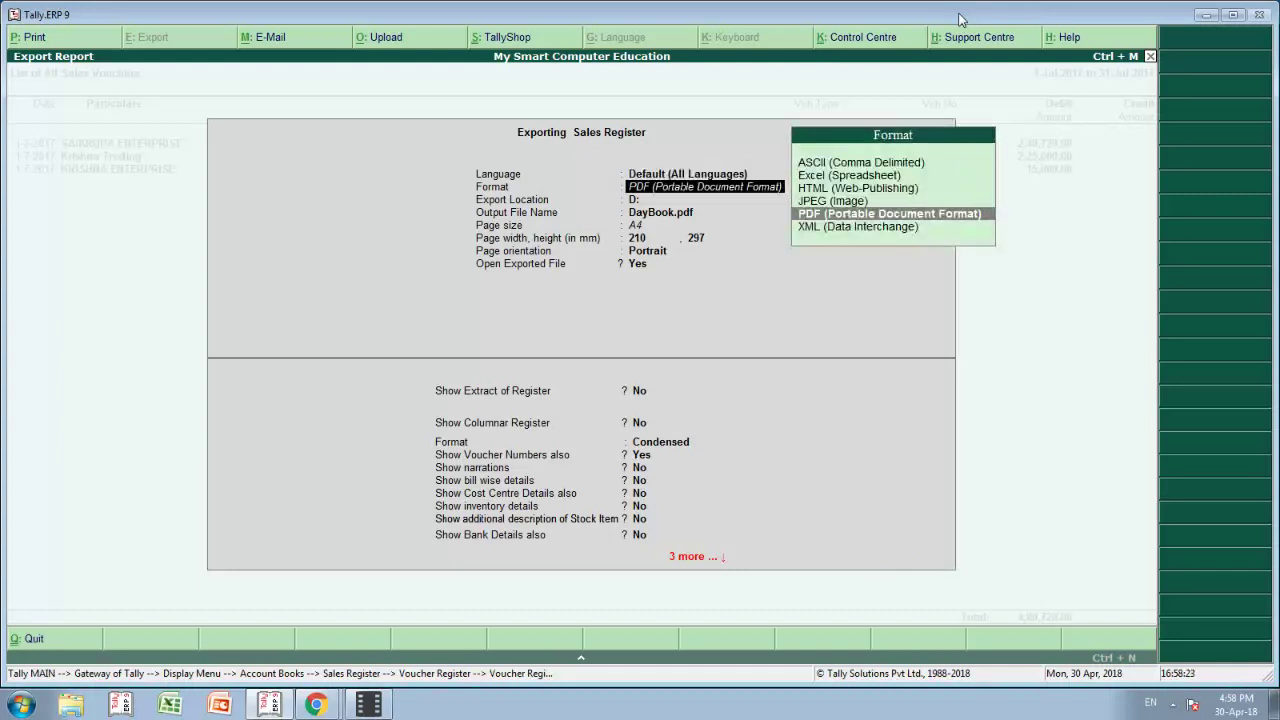
{"action": "key", "text": "Up"}
{"action": "key", "text": "Up"}
{"action": "key", "text": "Up"}
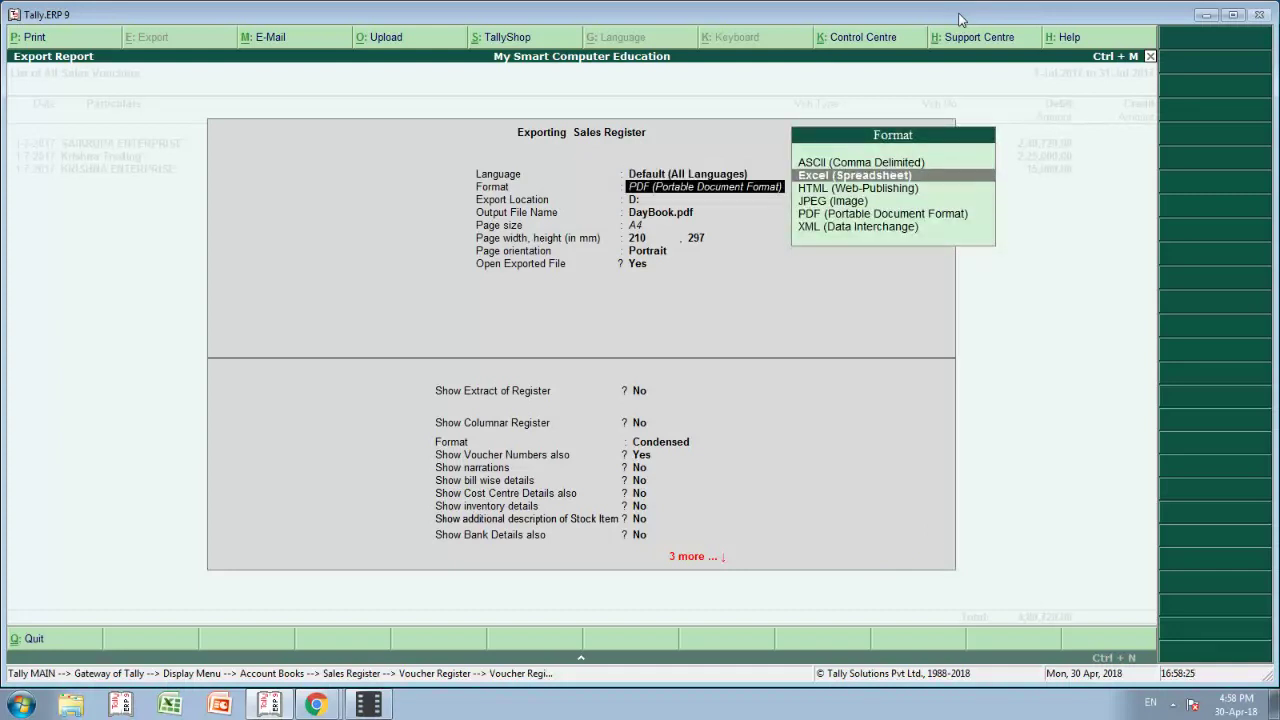
{"action": "key", "text": "Return"}
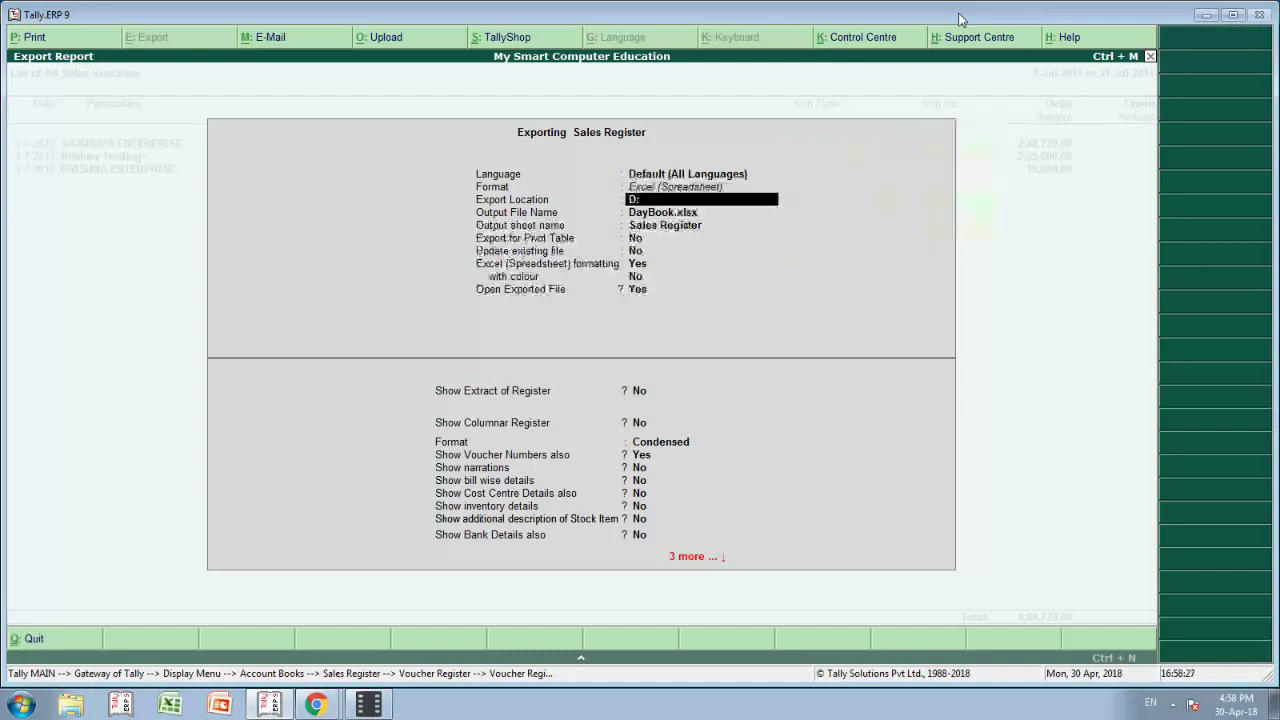
{"action": "key", "text": "Return"}
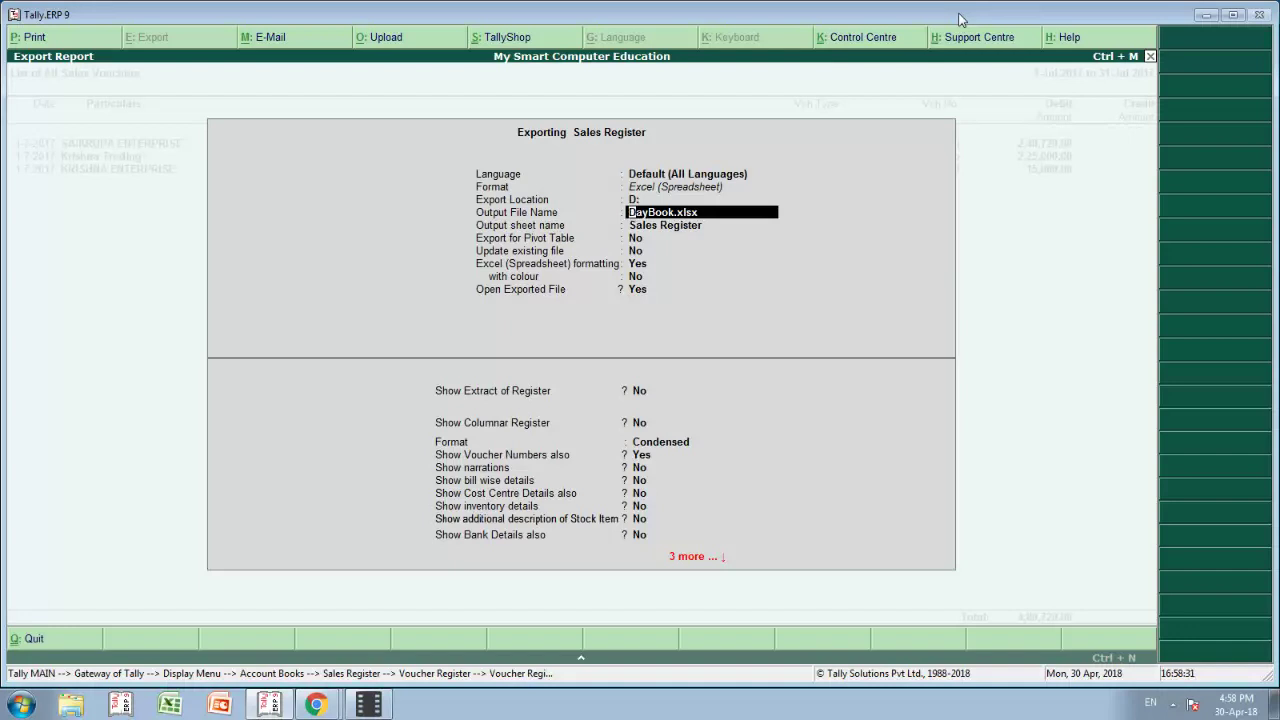
{"action": "type", "text": "JUL"}
{"action": "type", "text": "Y"}
{"action": "key", "text": "Return"}
{"action": "key", "text": "Return"}
{"action": "key", "text": "Return"}
{"action": "key", "text": "Return"}
{"action": "key", "text": "Return"}
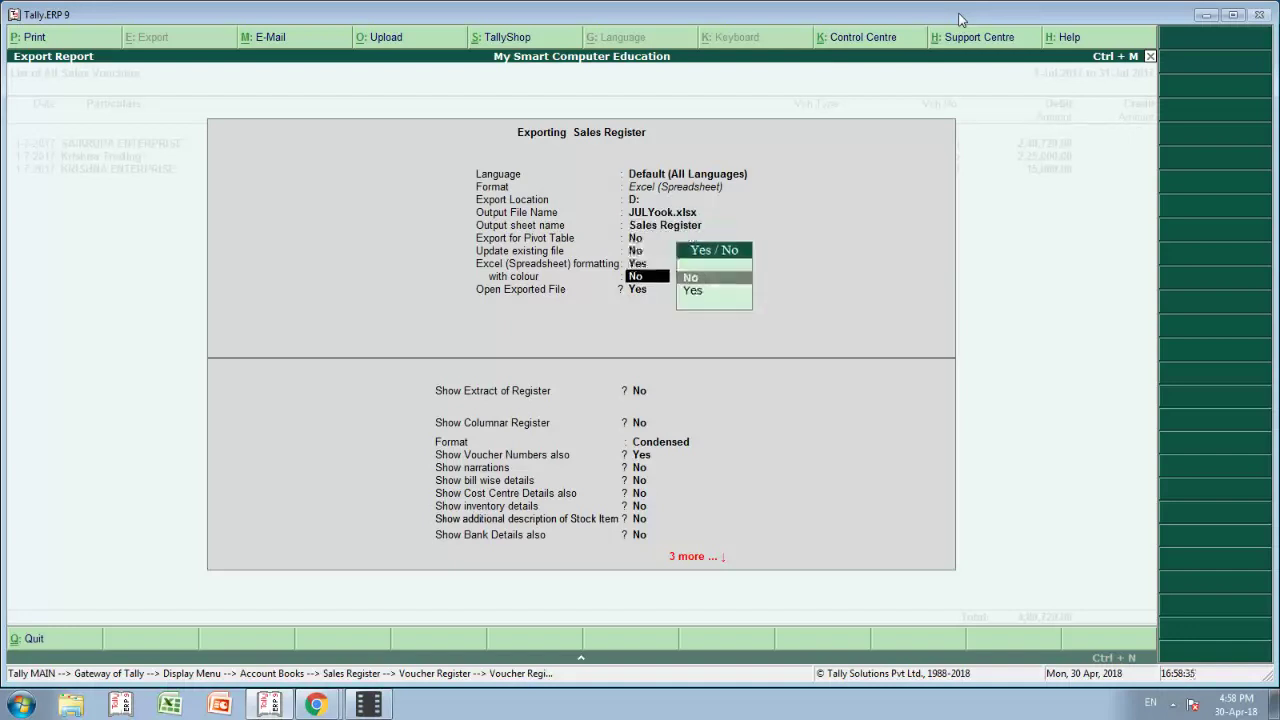
{"action": "key", "text": "Return"}
{"action": "key", "text": "Return"}
{"action": "key", "text": "Return"}
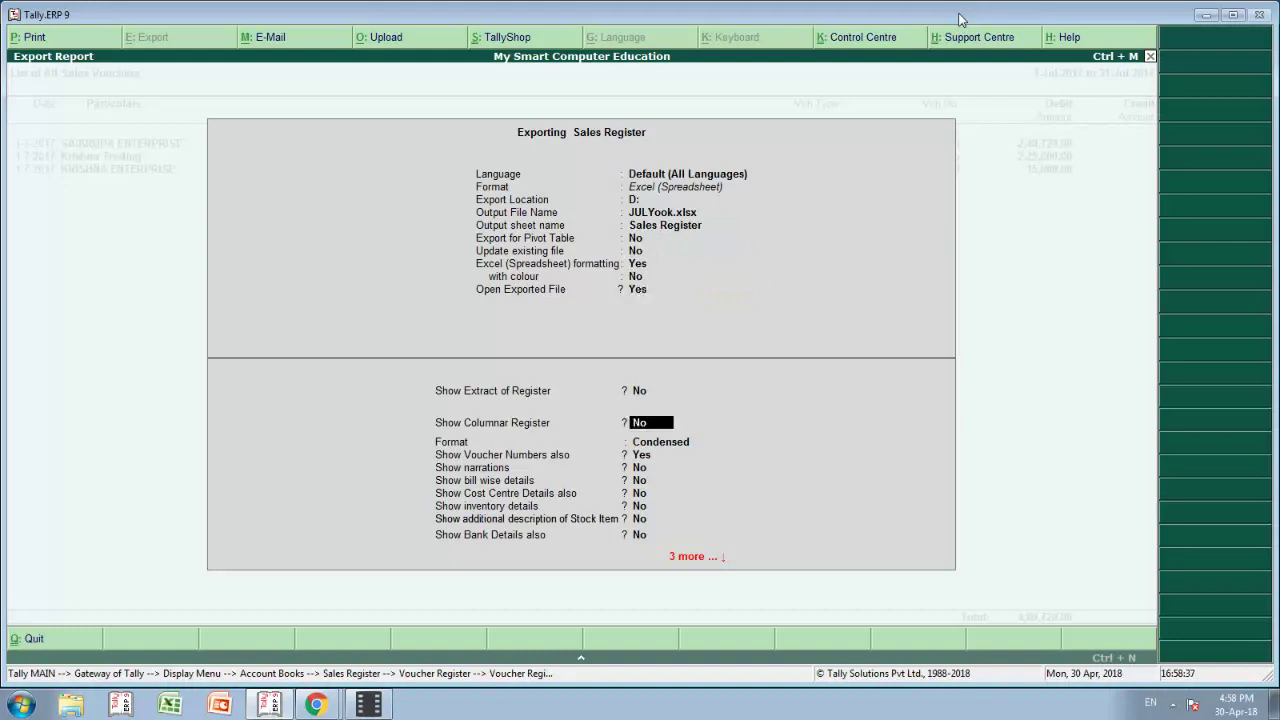
{"action": "key", "text": "Return"}
{"action": "key", "text": "Return"}
{"action": "key", "text": "Return"}
{"action": "key", "text": "Return"}
{"action": "key", "text": "Return"}
{"action": "key", "text": "Return"}
{"action": "key", "text": "Return"}
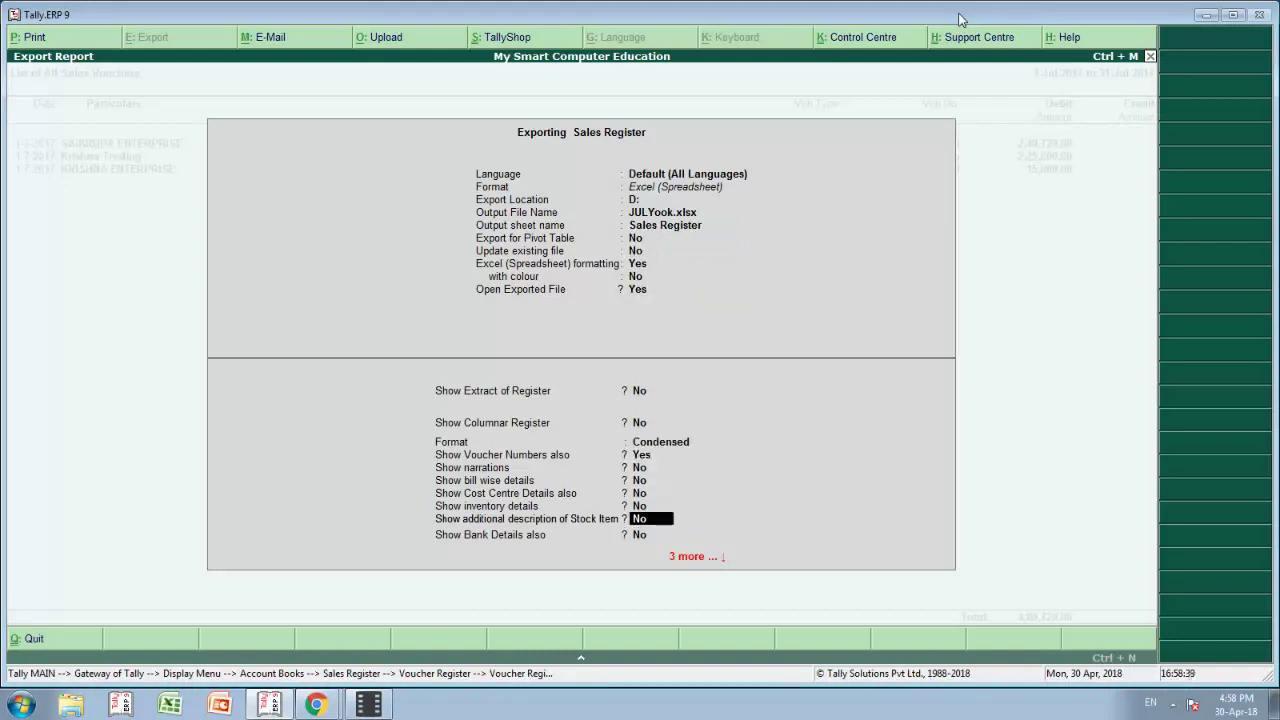
{"action": "key", "text": "Return"}
{"action": "key", "text": "Return"}
{"action": "key", "text": "Return"}
{"action": "key", "text": "Return"}
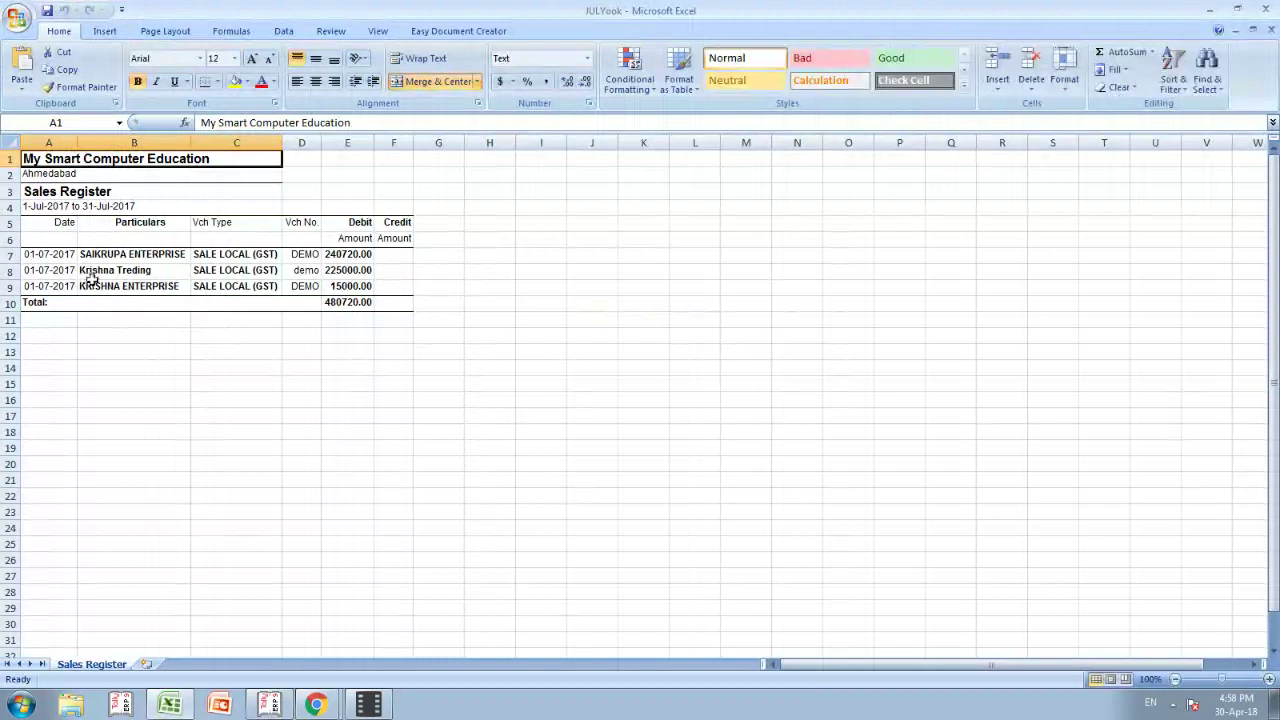
{"action": "mouse_move", "coordinate": [90, 272]}
{"action": "left_mouse_down"}
{"action": "mouse_move", "coordinate": [85, 258]}
{"action": "mouse_move", "coordinate": [414, 311]}
{"action": "left_mouse_up"}
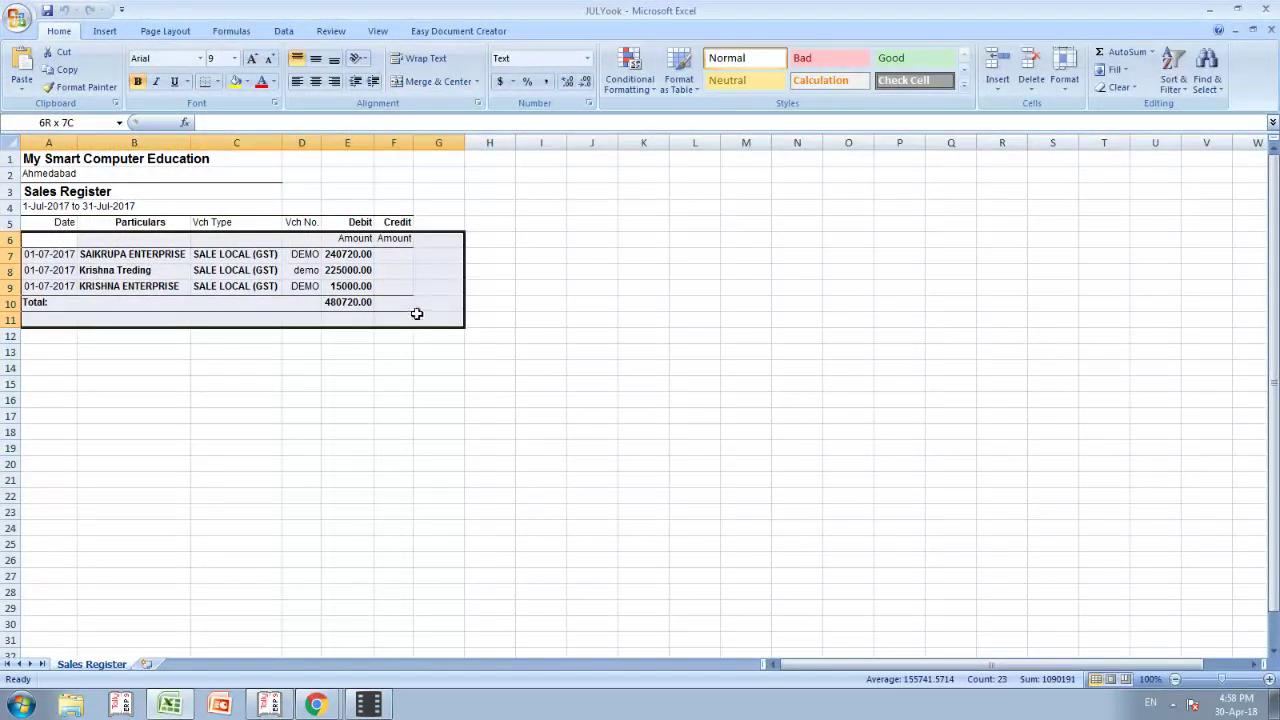
{"action": "left_click", "coordinate": [357, 366]}
{"action": "left_click", "coordinate": [165, 288]}
{"action": "left_click", "coordinate": [88, 254]}
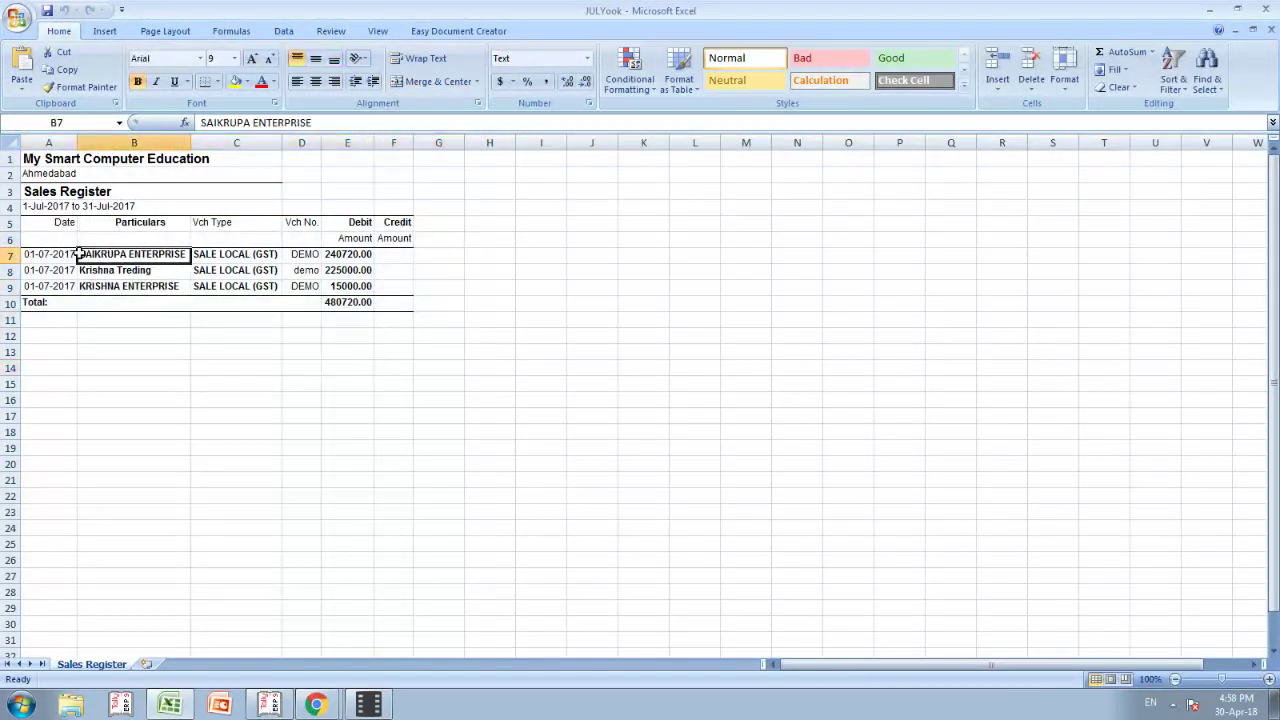
{"action": "left_click", "coordinate": [143, 275]}
{"action": "left_click_drag", "start_coordinate": [48, 254], "coordinate": [406, 302]}
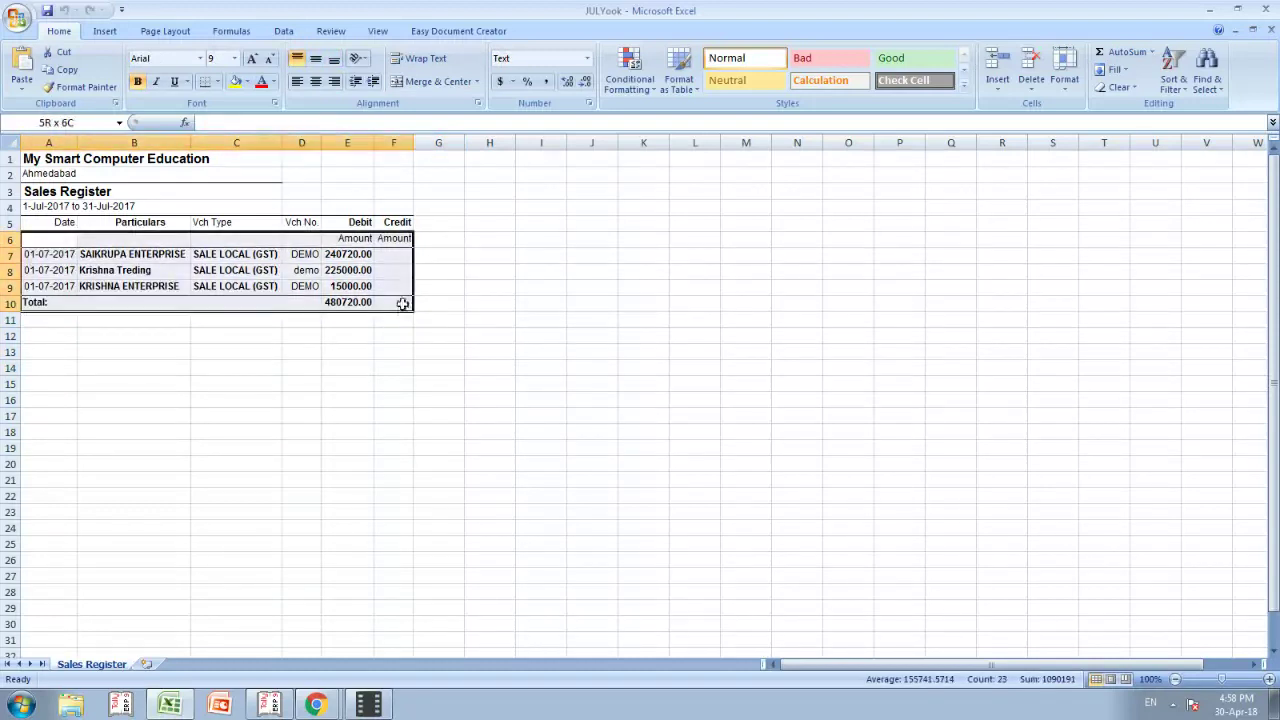
{"action": "left_click", "coordinate": [350, 367]}
{"action": "left_click", "coordinate": [245, 274]}
{"action": "left_click_drag", "start_coordinate": [60, 226], "coordinate": [433, 318]}
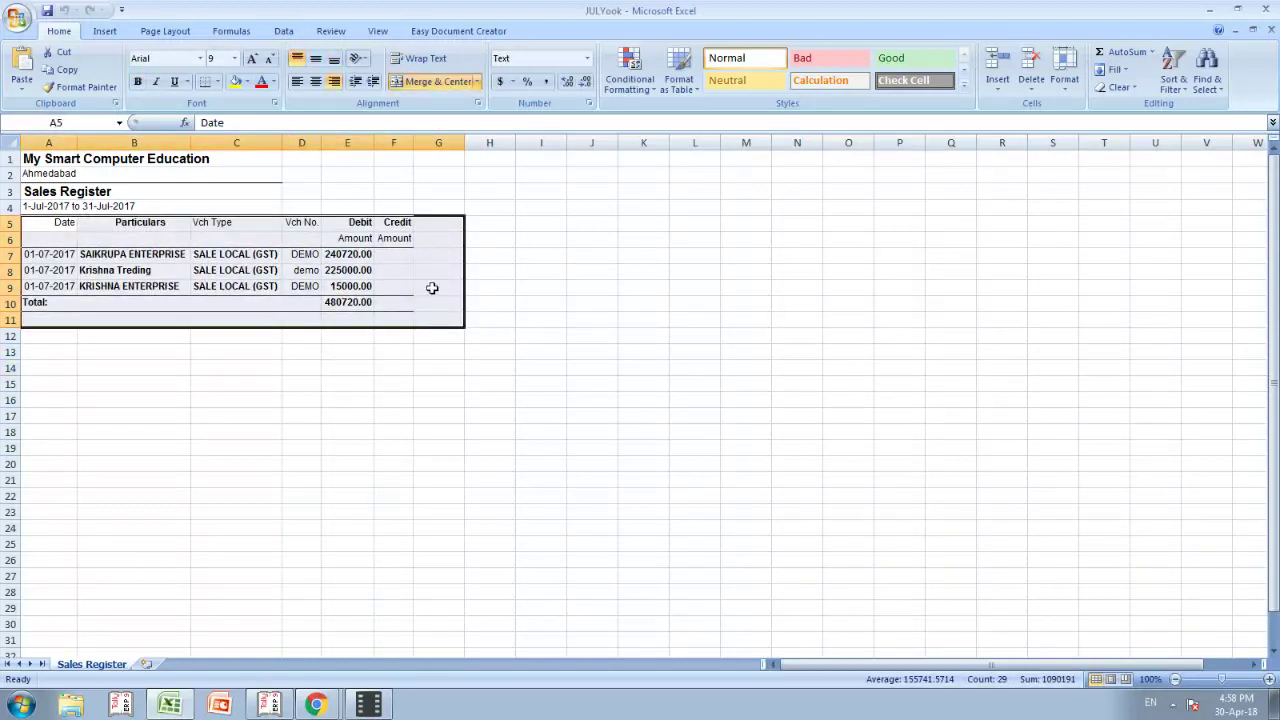
{"action": "key", "text": "alt+Tab"}
Step: Open GSTR-1 from Display > Statutory Reports > GST Reports
{"action": "key", "text": "Escape"}
{"action": "key", "text": "Escape"}
{"action": "key", "text": "Escape"}
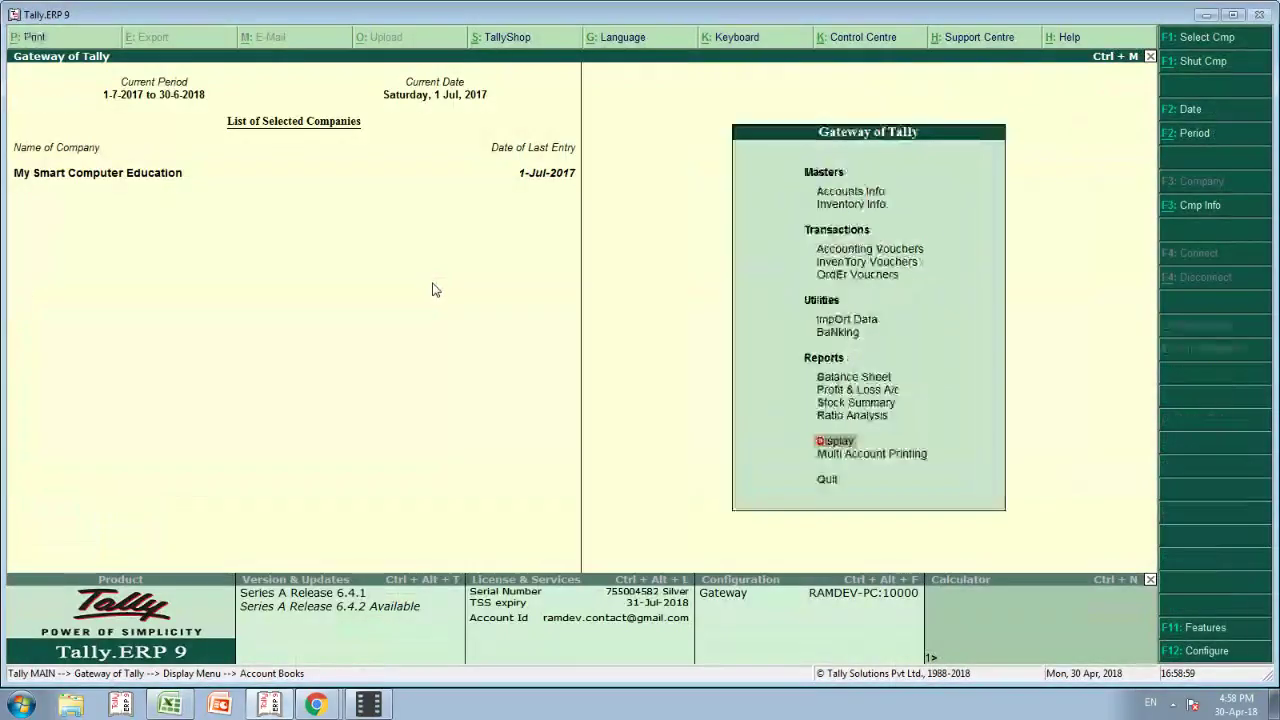
{"action": "key", "text": "d"}
{"action": "key", "text": "Down"}
{"action": "key", "text": "Down"}
{"action": "key", "text": "Down"}
{"action": "key", "text": "Down"}
{"action": "key", "text": "Down"}
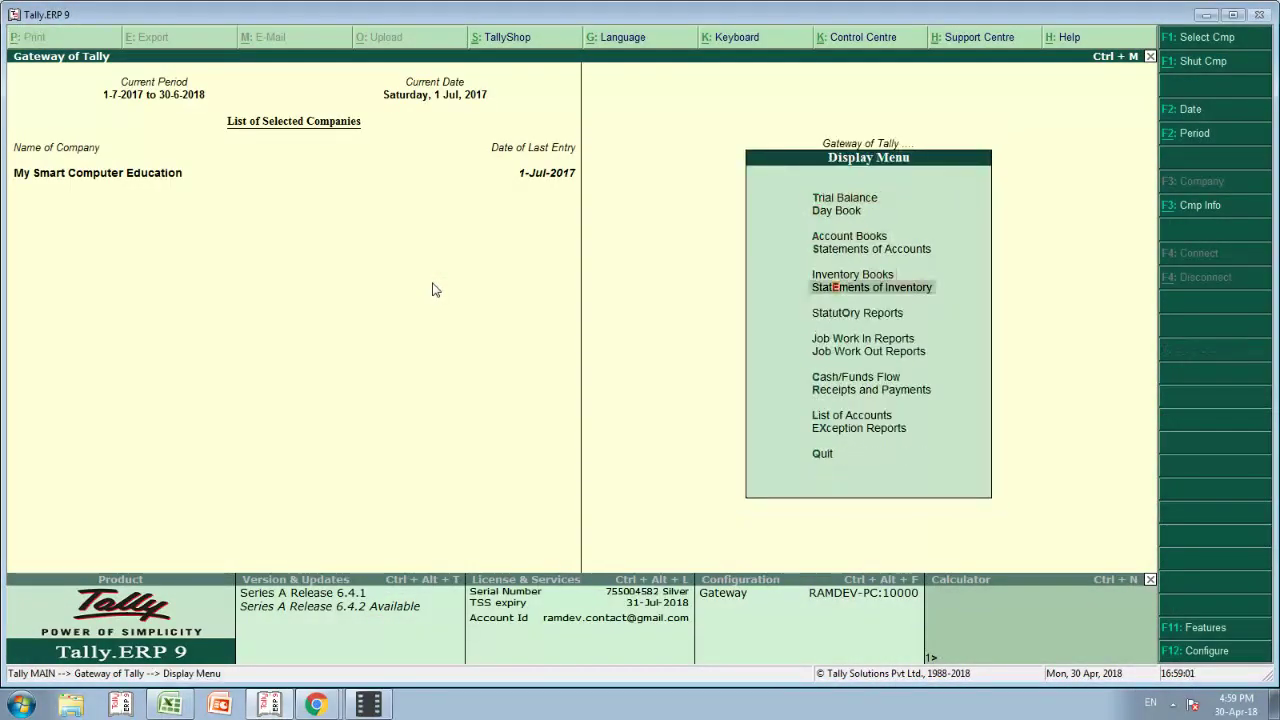
{"action": "key", "text": "Down"}
{"action": "key", "text": "Escape"}
{"action": "key", "text": "Home"}
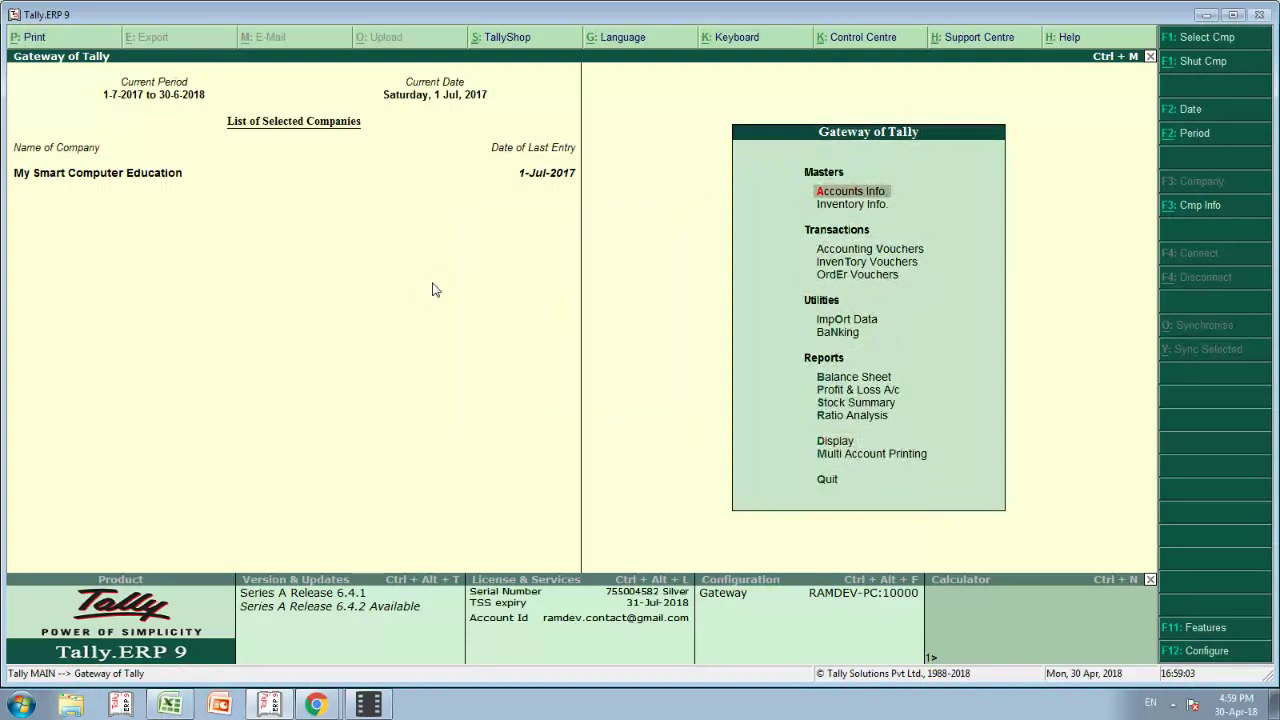
{"action": "key", "text": "d"}
{"action": "key", "text": "Down"}
{"action": "key", "text": "Down"}
{"action": "key", "text": "Down"}
{"action": "key", "text": "Down"}
{"action": "key", "text": "Down"}
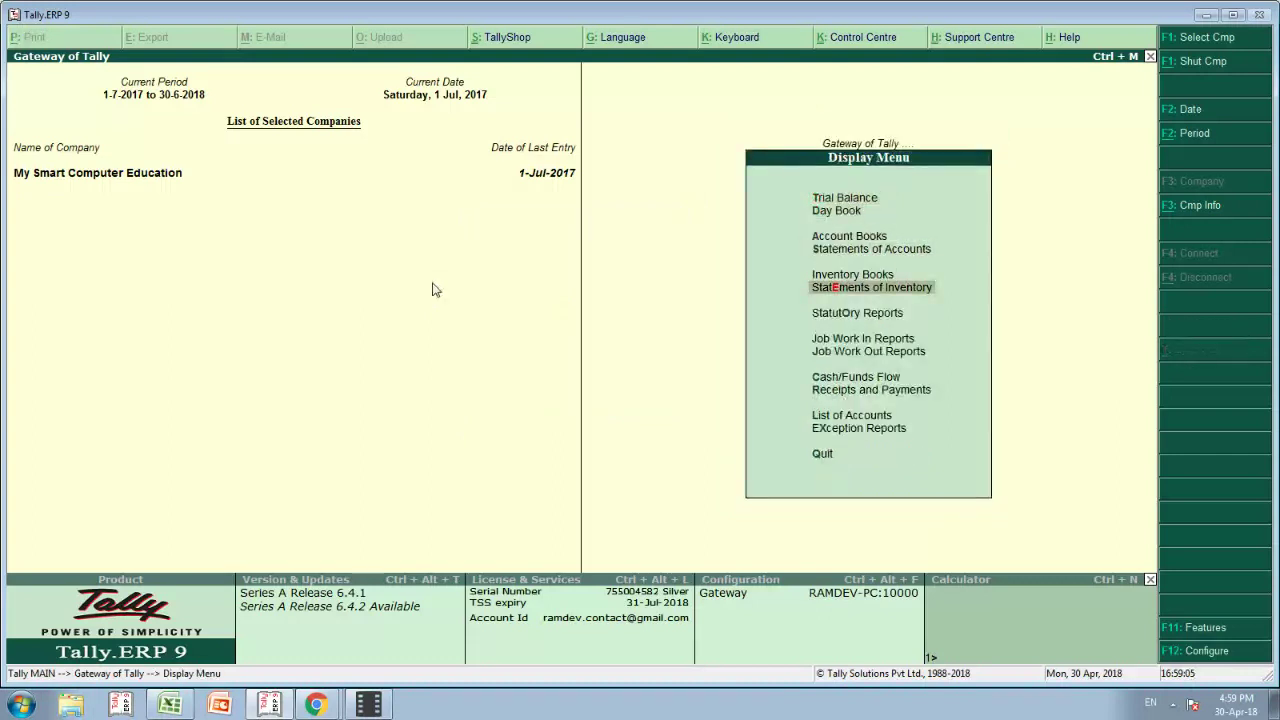
{"action": "key", "text": "Down"}
{"action": "key", "text": "Return"}
{"action": "key", "text": "Return"}
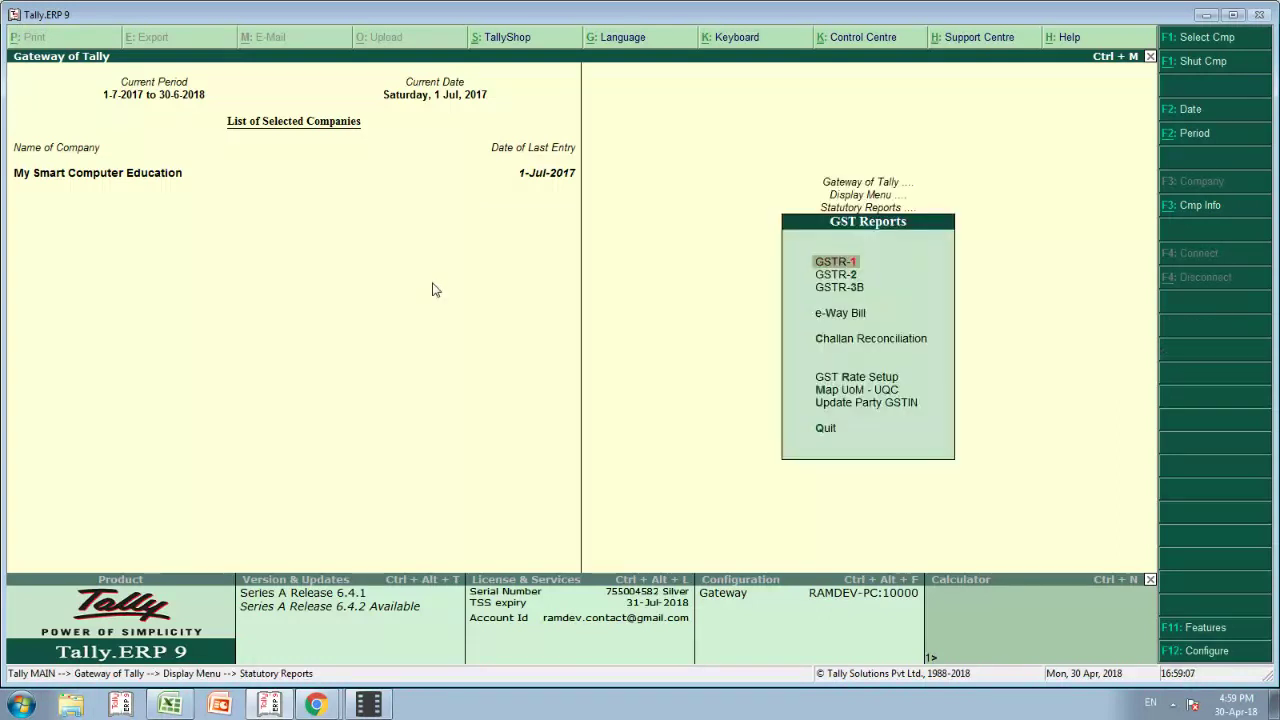
{"action": "key", "text": "Down"}
{"action": "key", "text": "Down"}
{"action": "key", "text": "Down"}
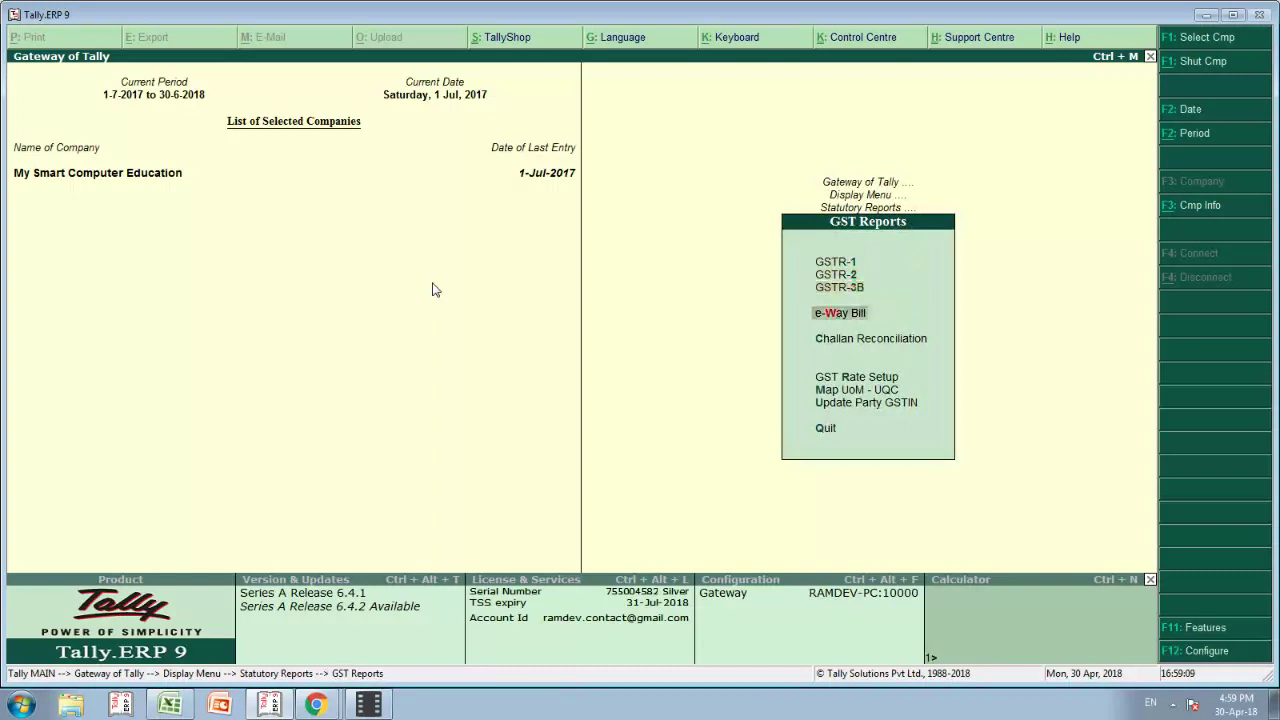
{"action": "key", "text": "Up"}
{"action": "key", "text": "Up"}
{"action": "key", "text": "Up"}
{"action": "key", "text": "Return"}
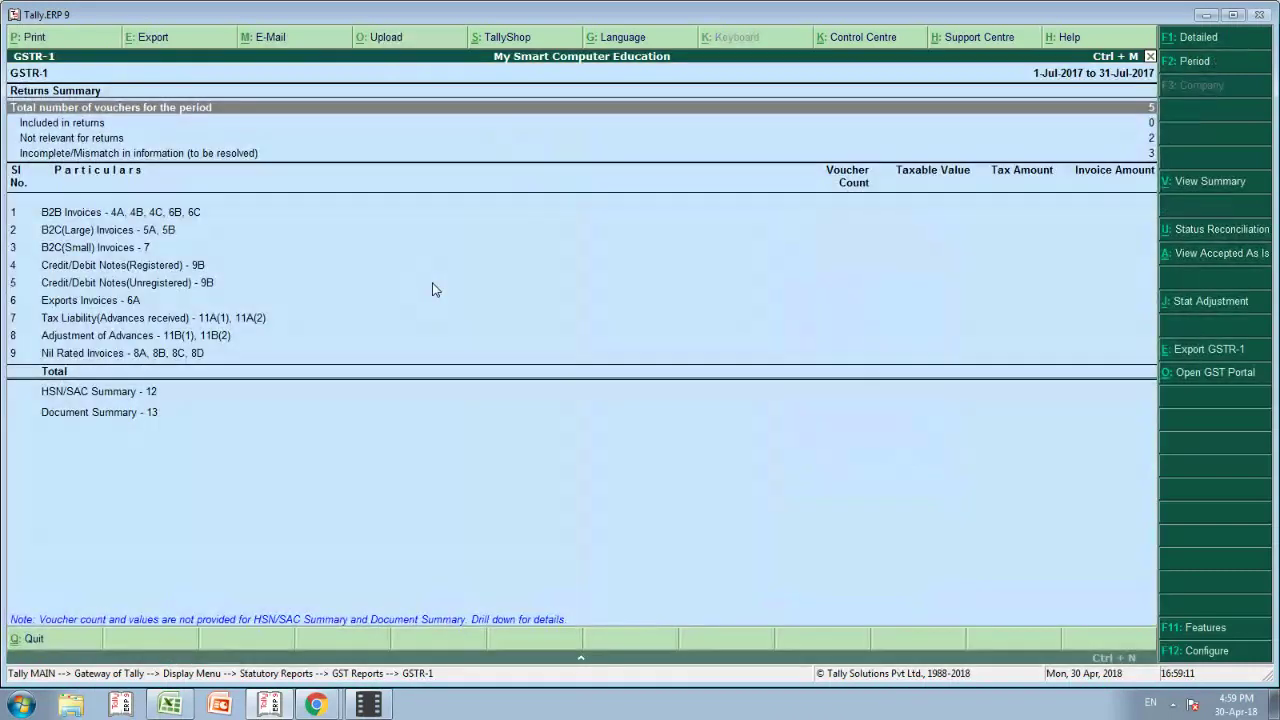
Step: Set the GSTR-1 period to 1-7-2017 through 31-7-2017
{"action": "key", "text": "F2"}
{"action": "type", "text": "1.7"}
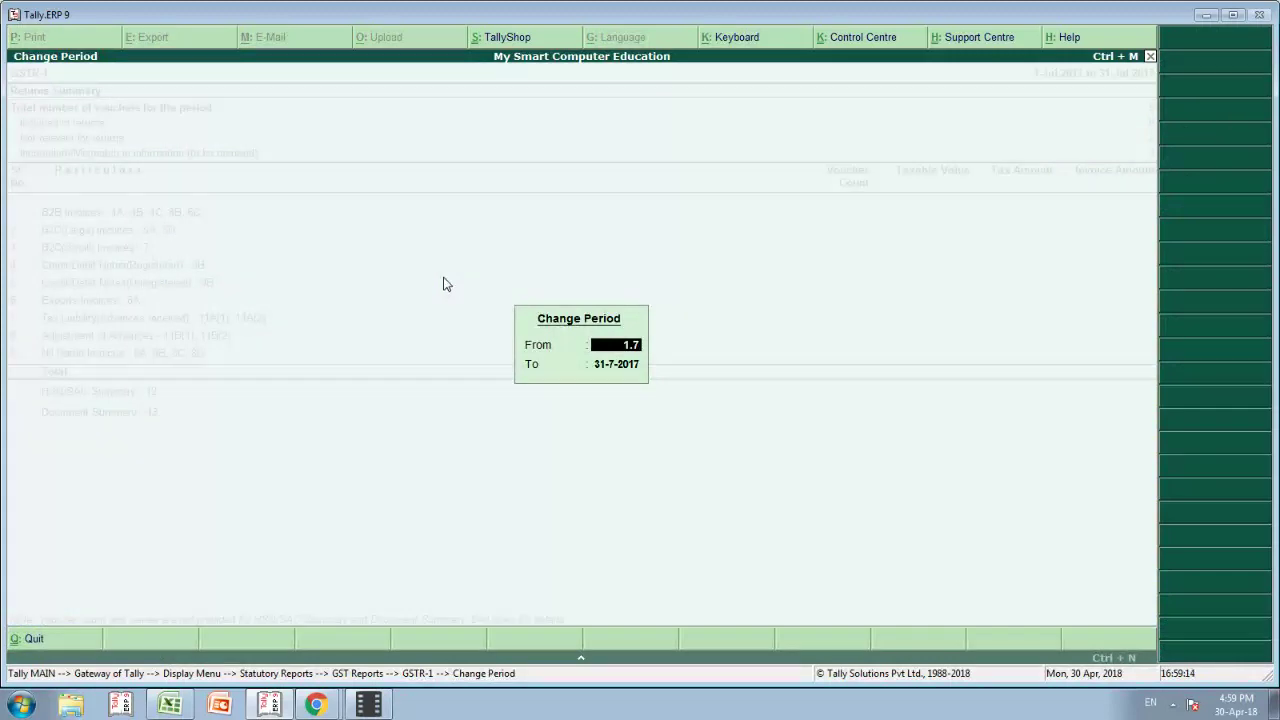
{"action": "key", "text": "Return"}
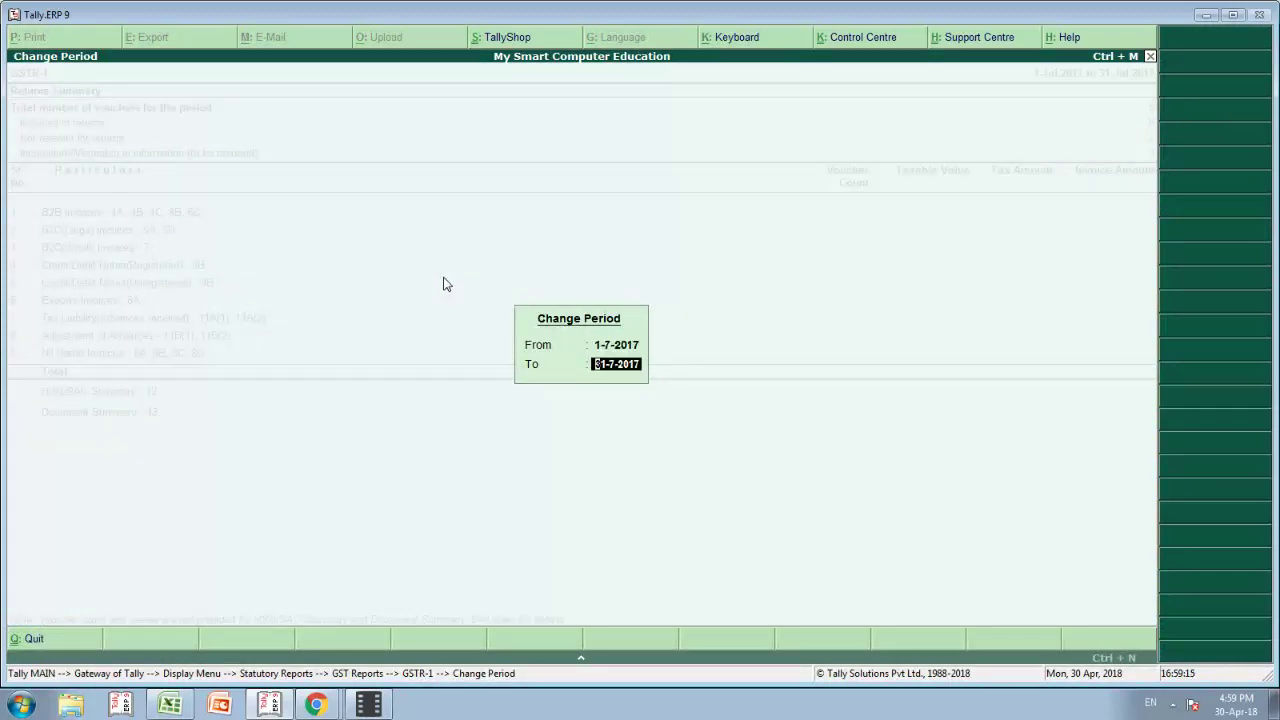
{"action": "key", "text": "Return"}
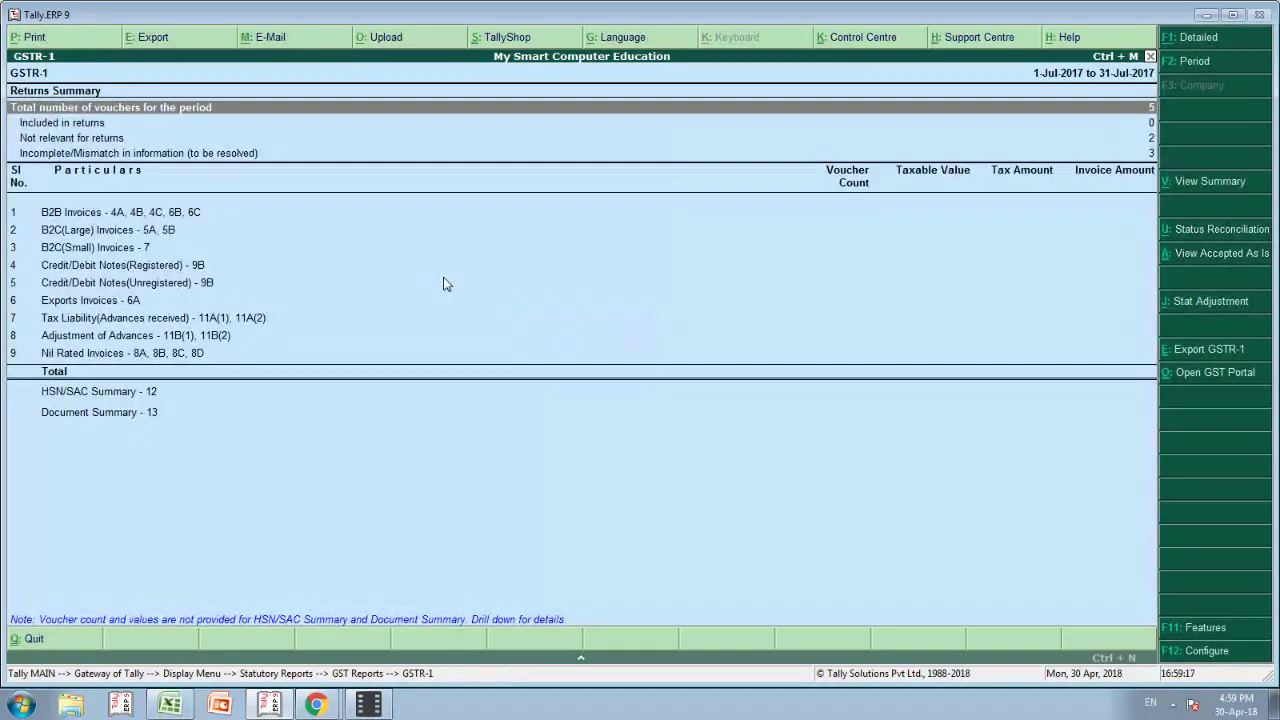
Step: Attempt the GSTR-1 export, dismiss the invalid-GSTIN details form, and back out to the Display Menu
{"action": "left_click", "coordinate": [1210, 352]}
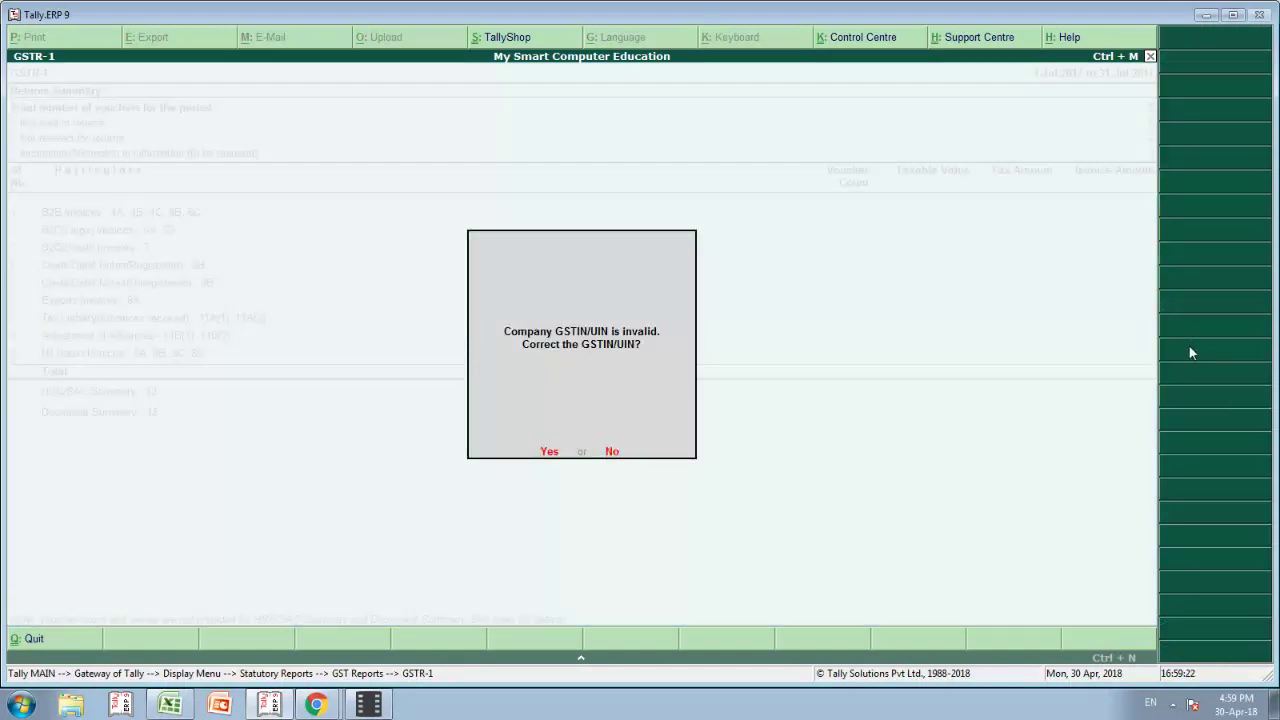
{"action": "key", "text": "y"}
{"action": "key", "text": "BackSpace"}
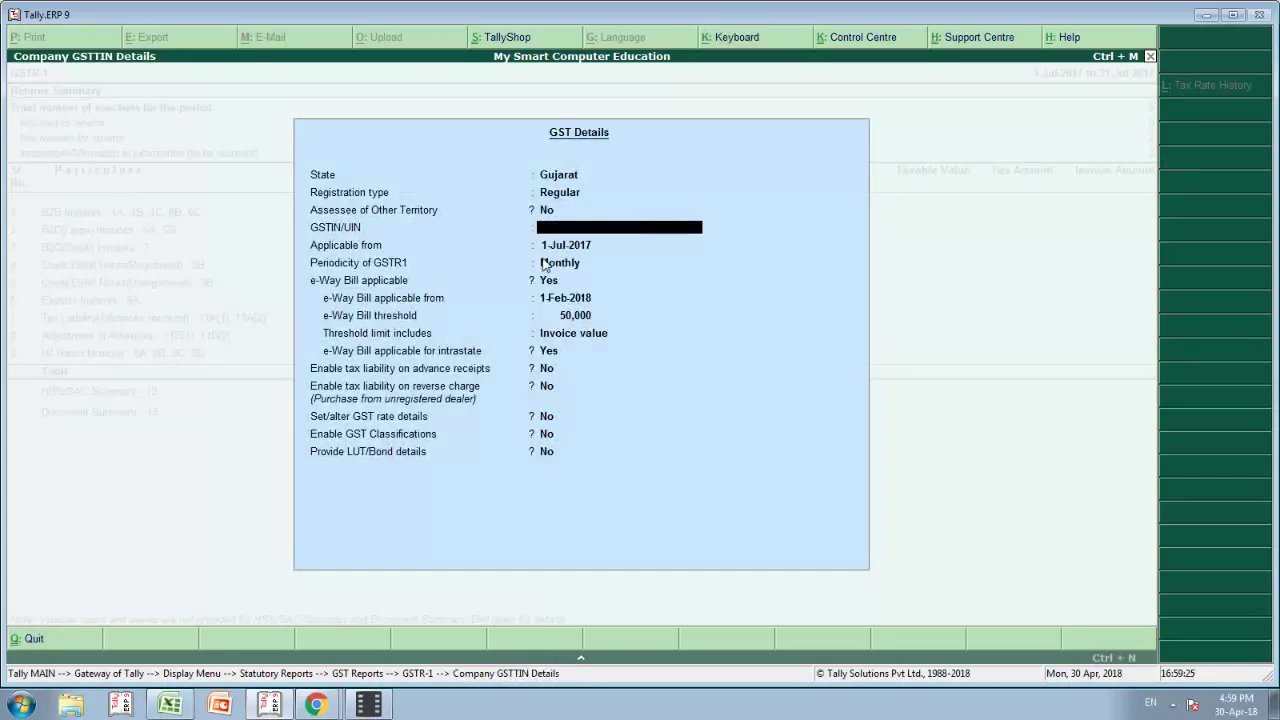
{"action": "key", "text": "Escape"}
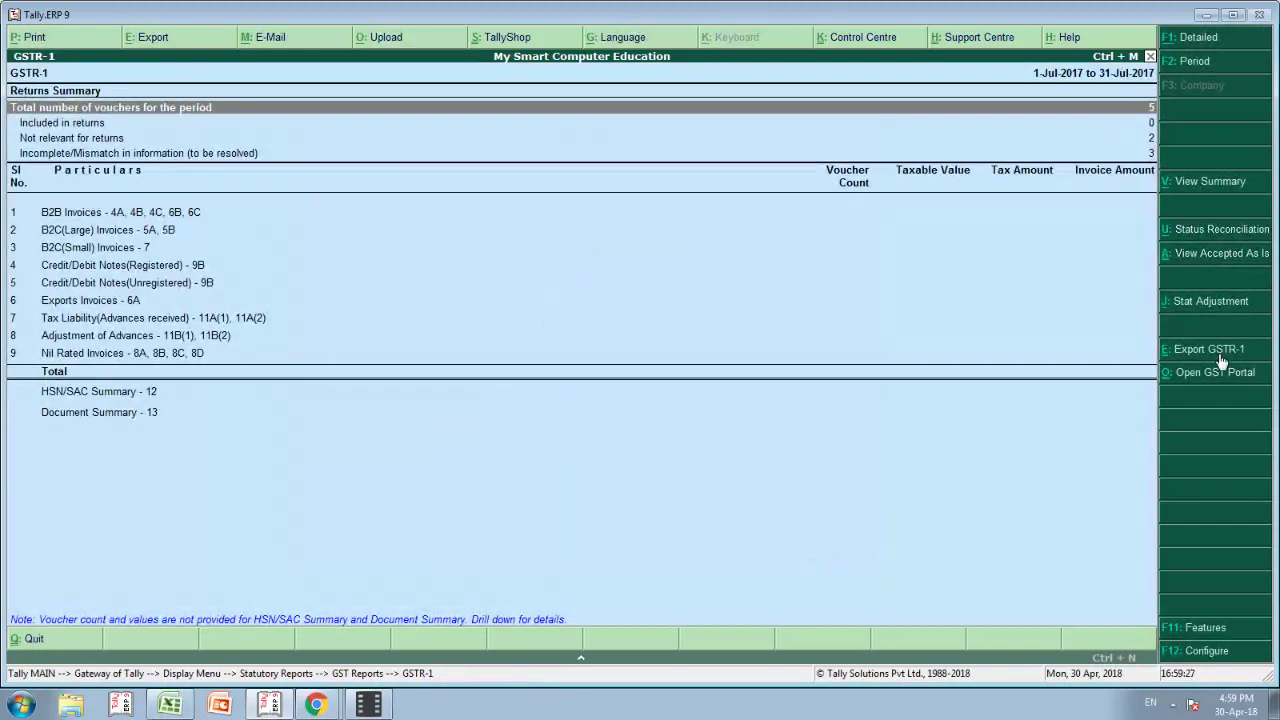
{"action": "key", "text": "Escape"}
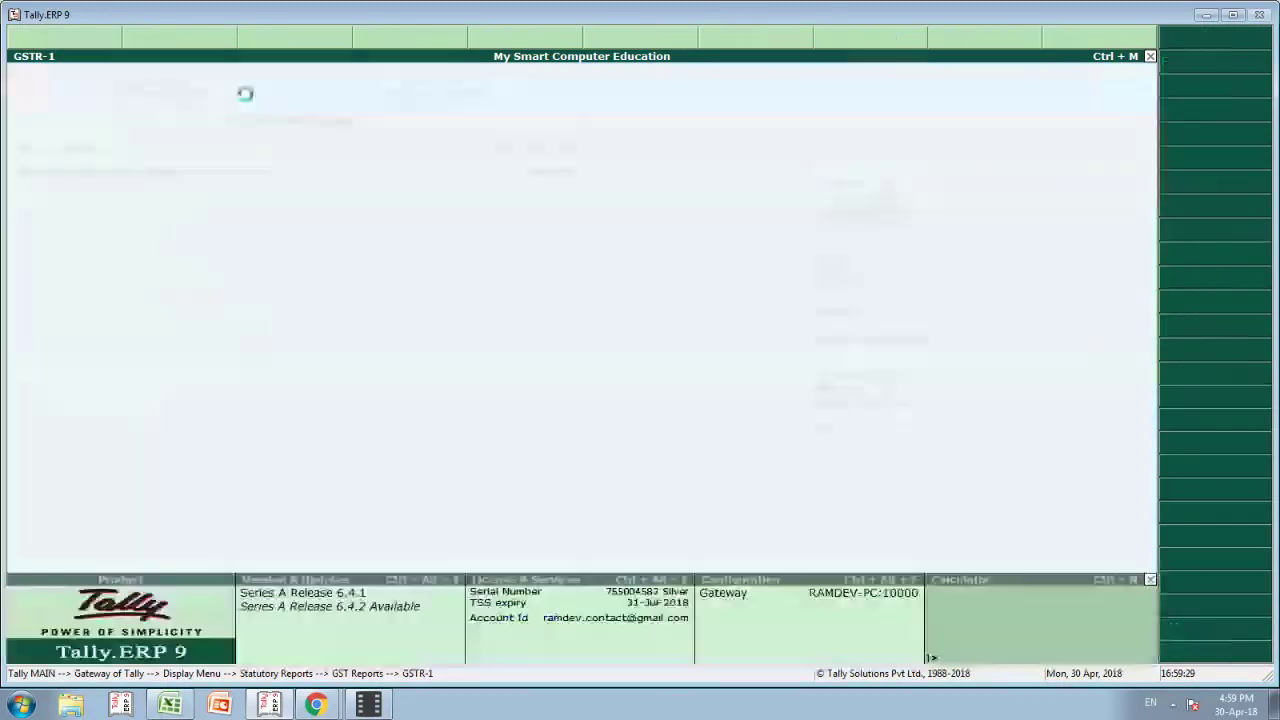
{"action": "key", "text": "Escape"}
{"action": "key", "text": "Escape"}
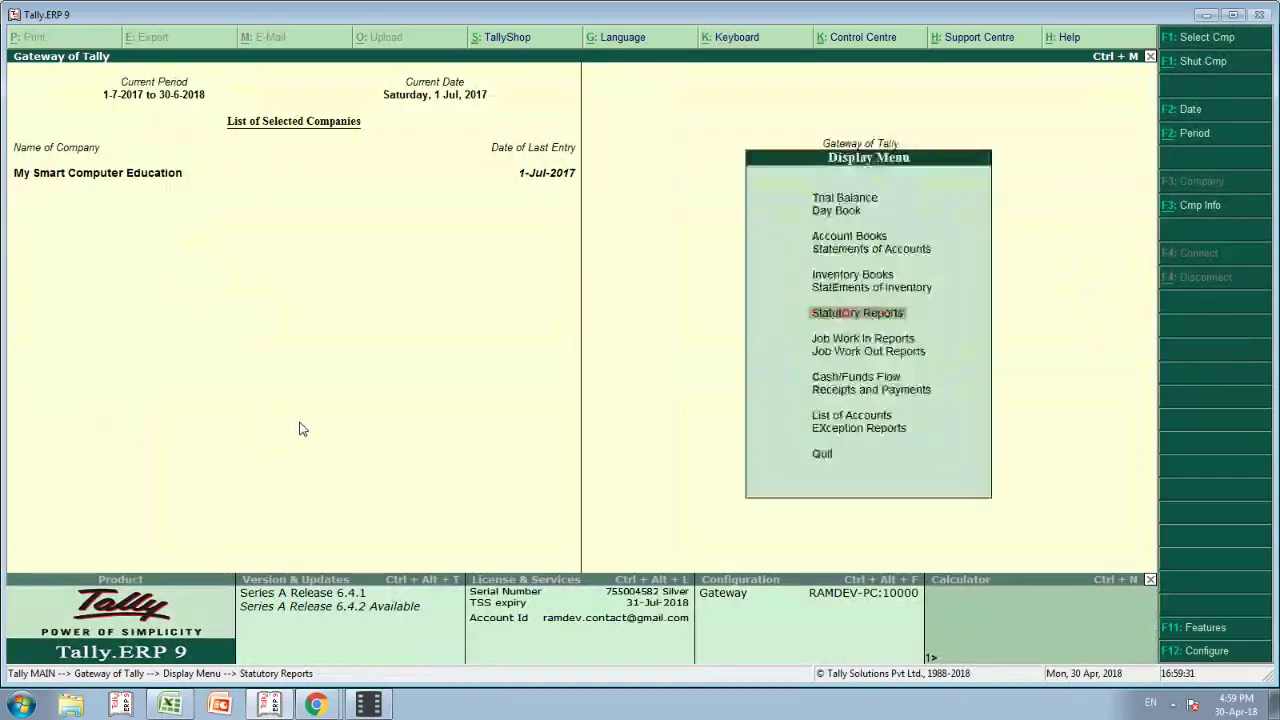
{"action": "key", "text": "Escape"}
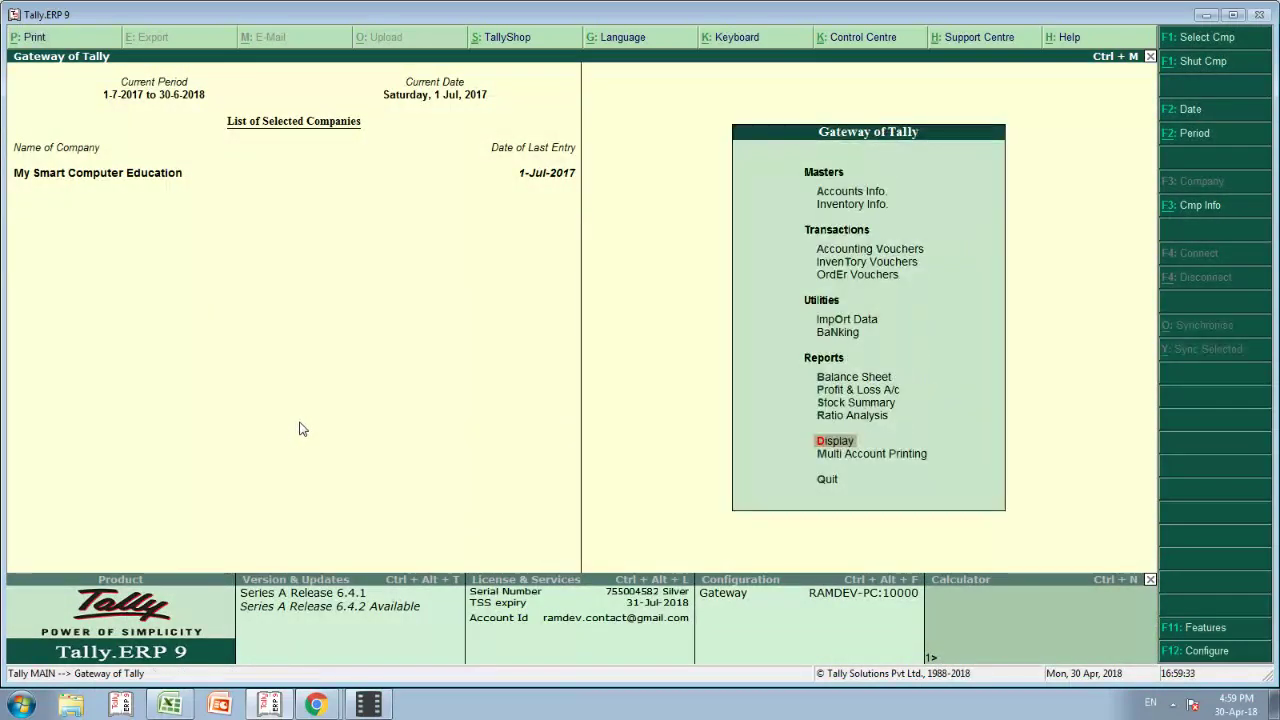